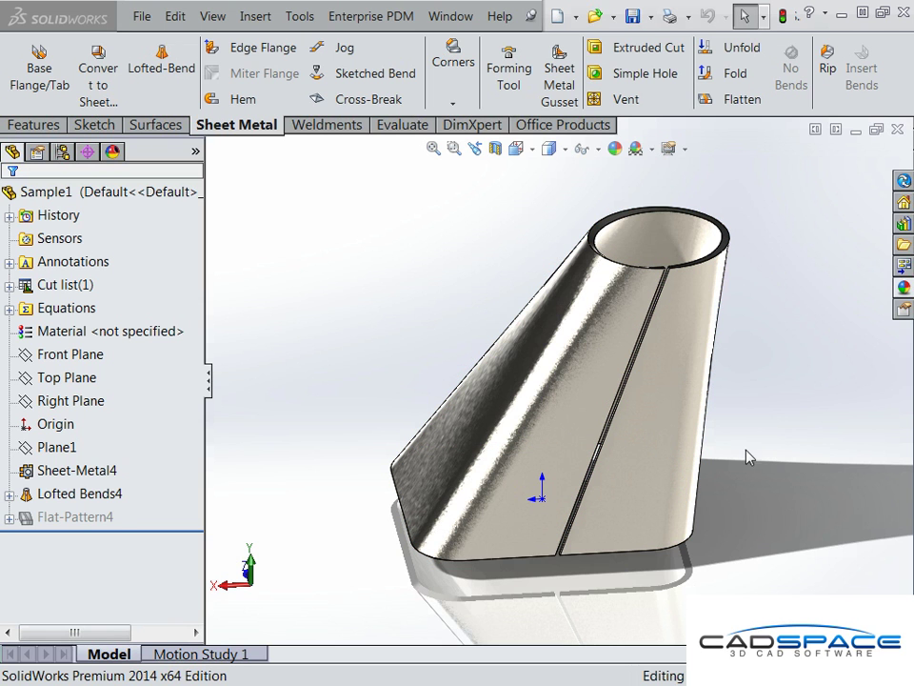
- Show Lofted Bends4's sketch dimensions and change the 60 base width to 75
click(9, 493)
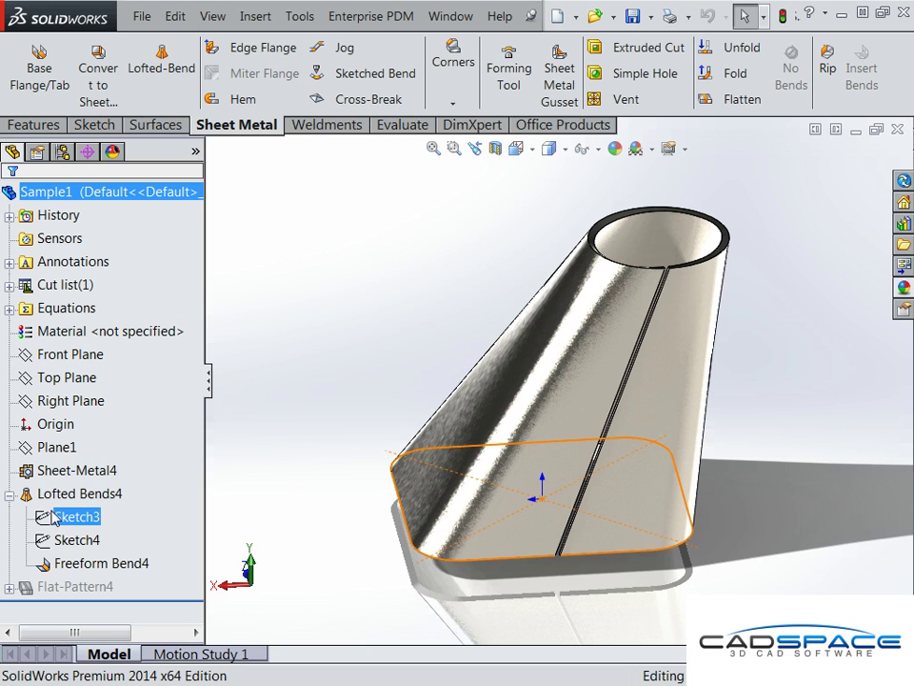
click(52, 517)
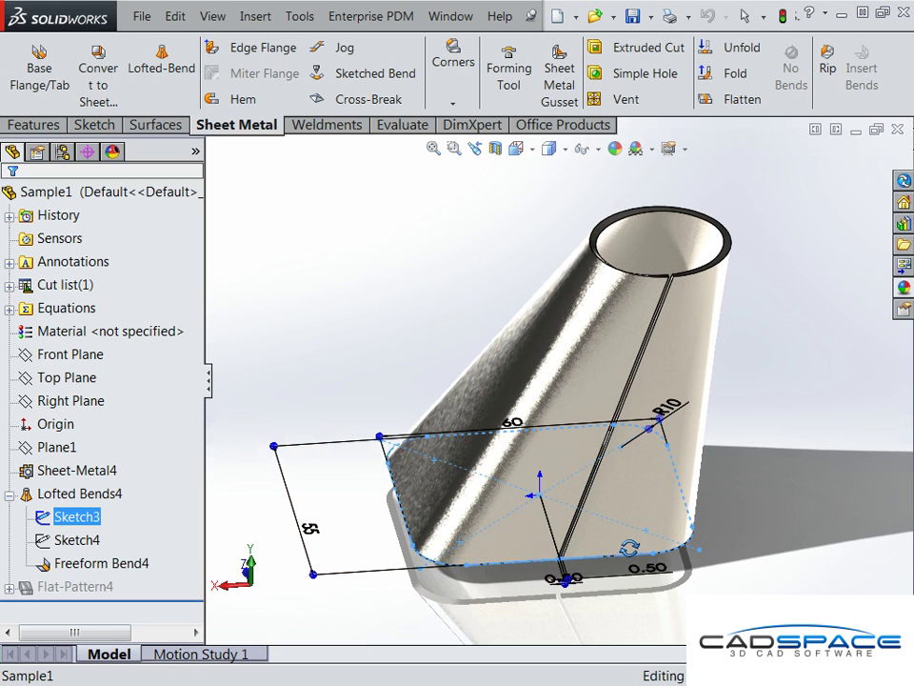
ctrl+click(76, 541)
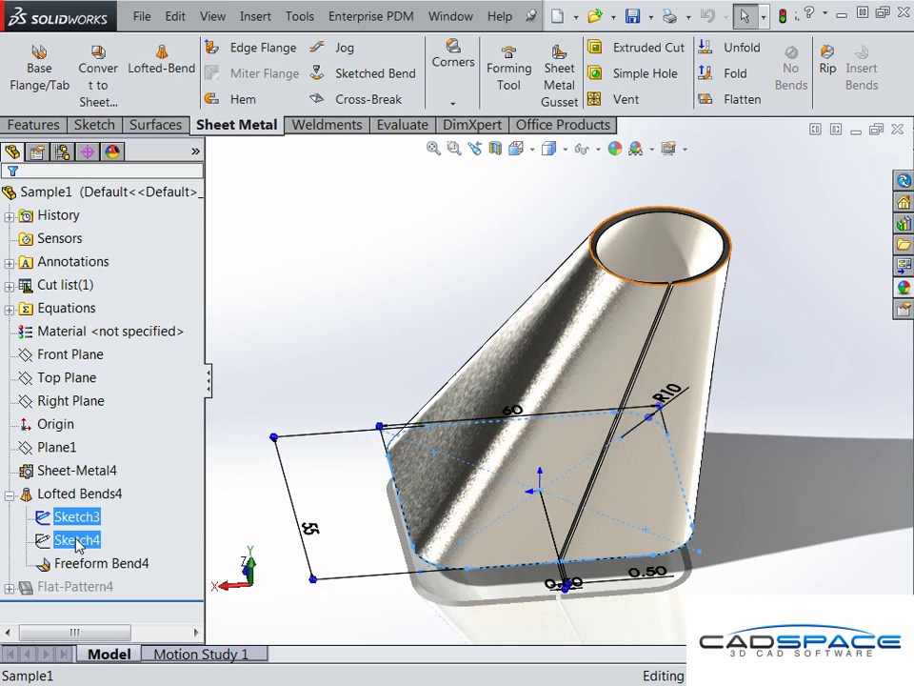
click(76, 540)
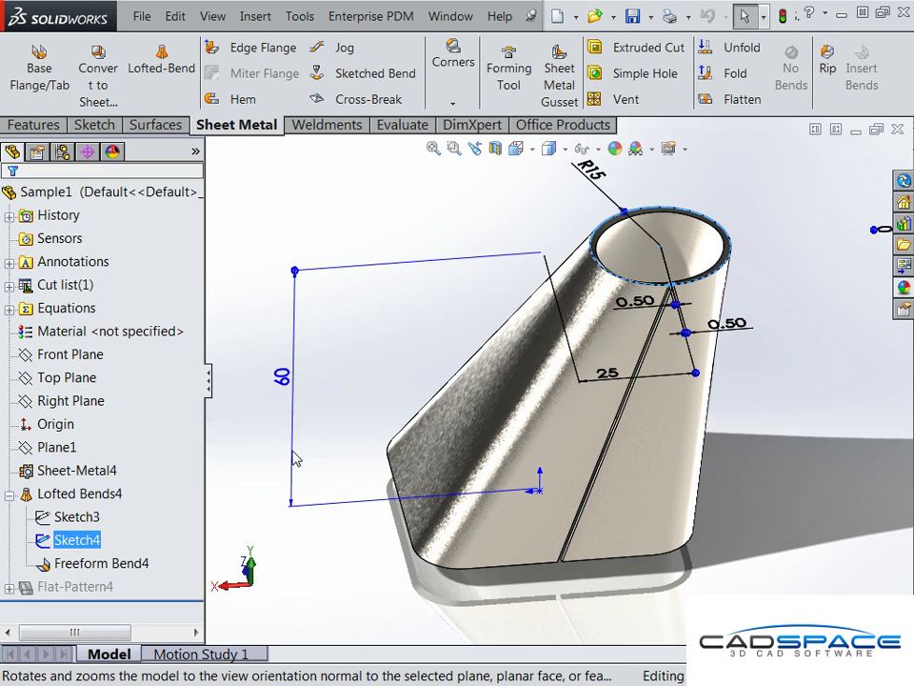
click(65, 516)
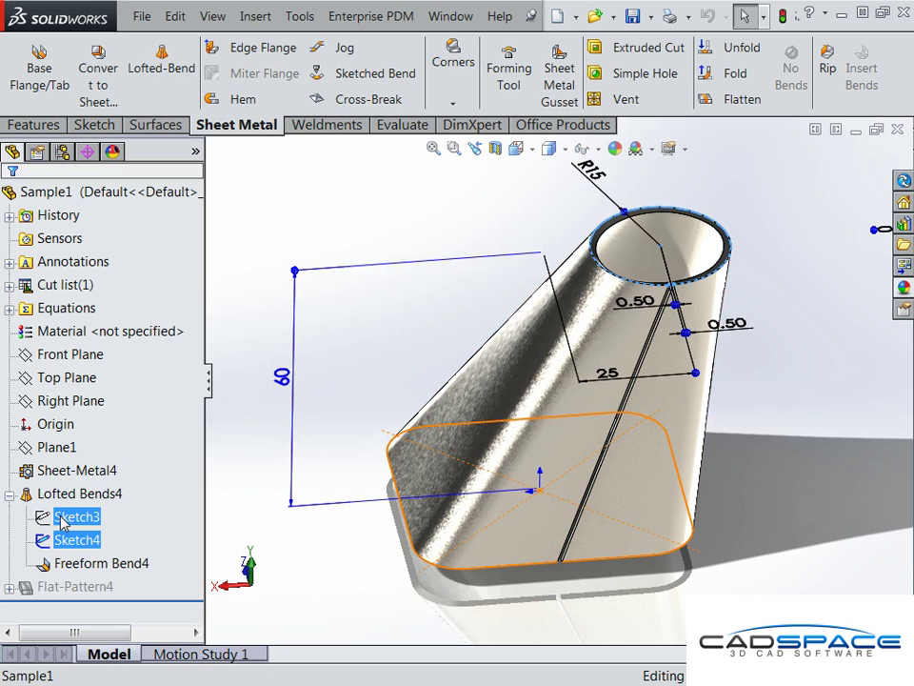
double_click(526, 427)
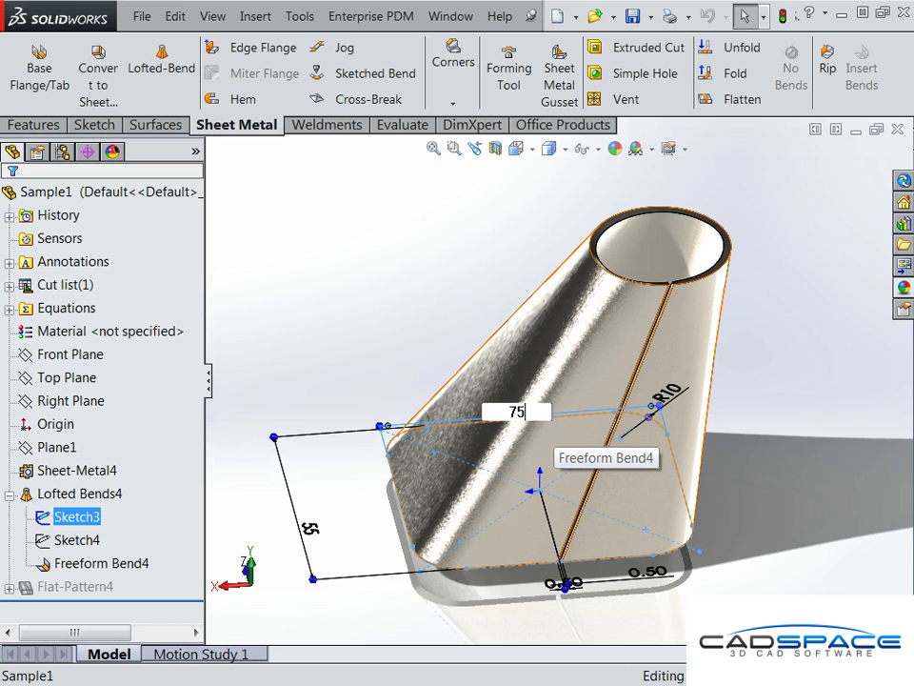
text(75)
key(Return)
- Change Sketch4's top offset from 25 to 45 and its top radius from R15 to 20
click(72, 539)
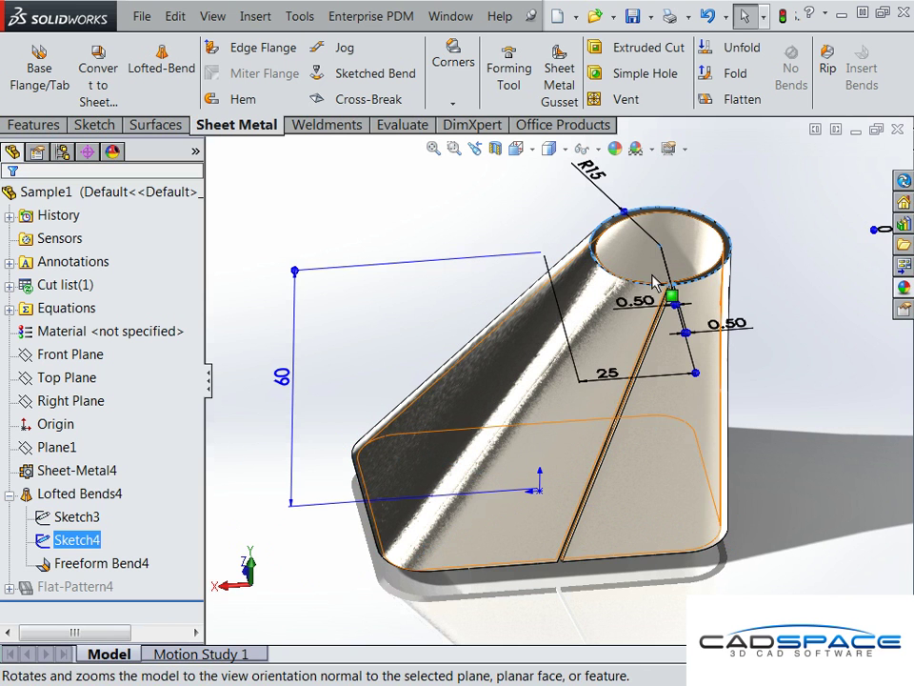
double_click(609, 377)
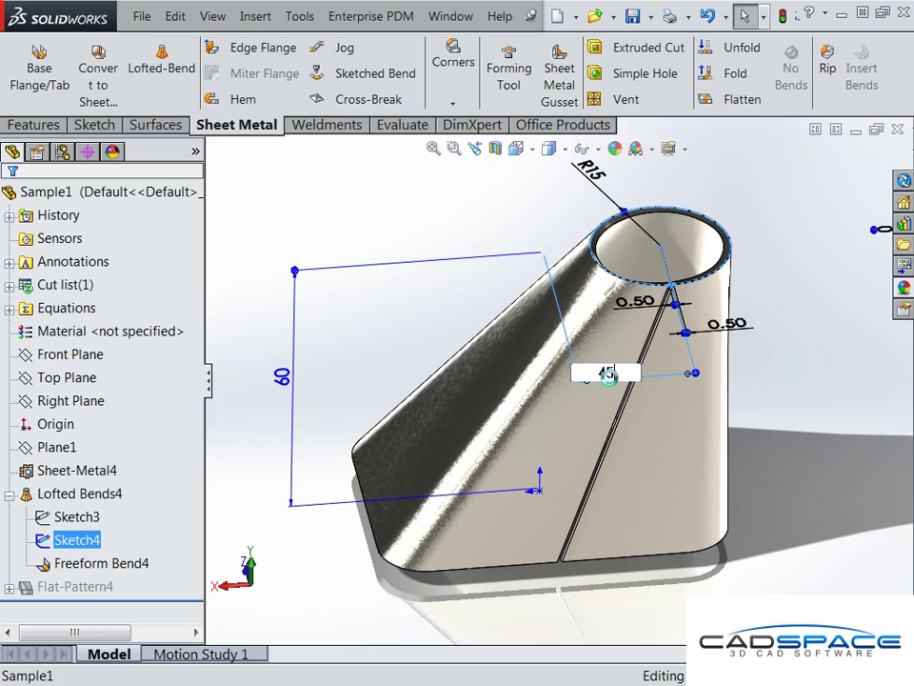
key(Return)
double_click(693, 162)
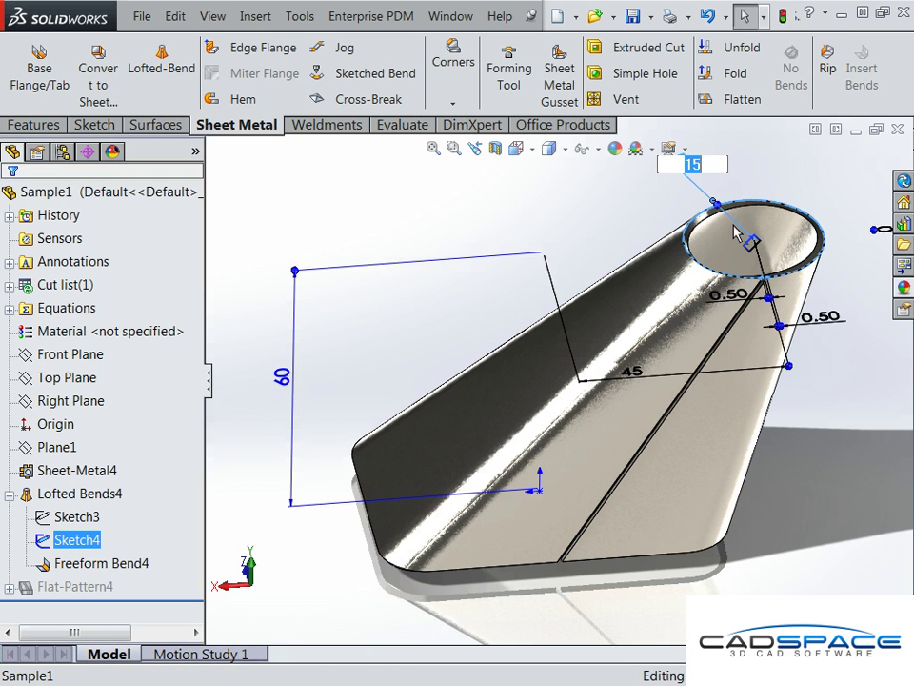
text(20)
key(Return)
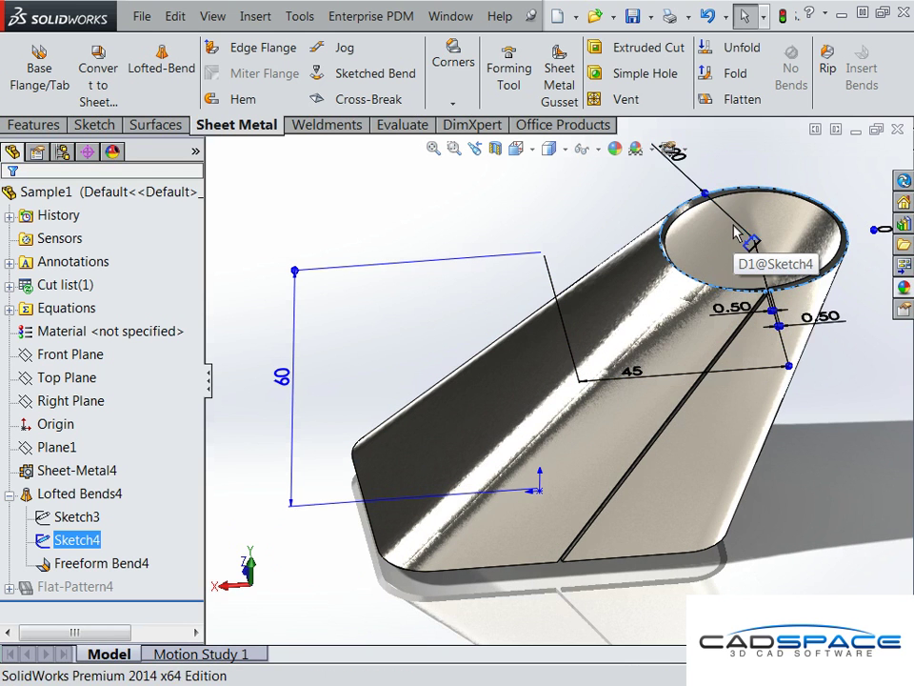
- Flatten the duct to check its flat pattern, then fold it back
middle_drag(737, 476, 758, 189)
click(743, 99)
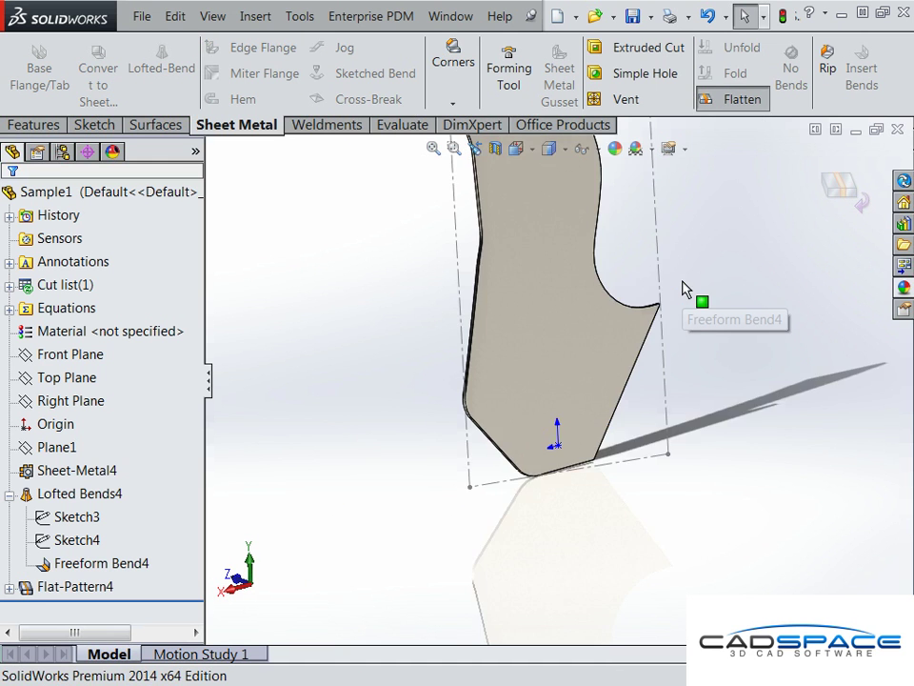
click(743, 99)
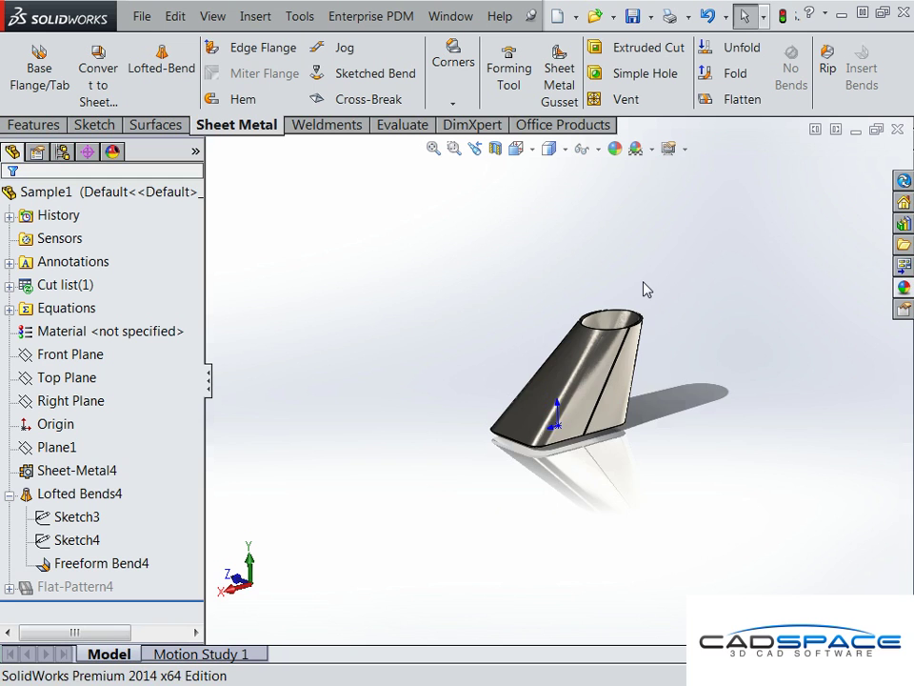
key(f)
middle_drag(653, 311, 677, 261)
- Close the duct without saving and create a new part from the CADspace Part MM template
click(897, 129)
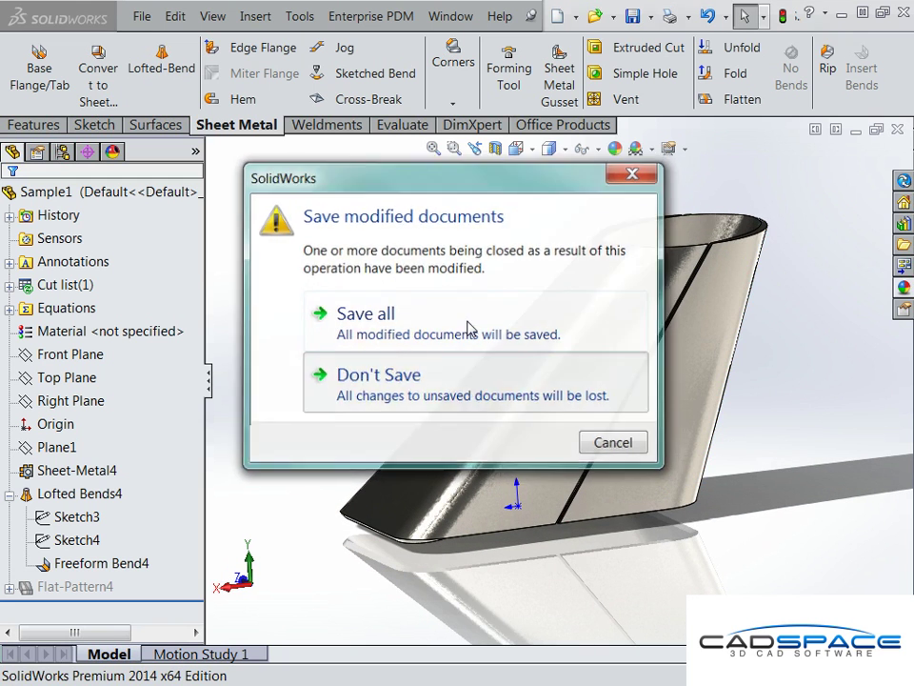
click(481, 379)
click(141, 16)
click(157, 49)
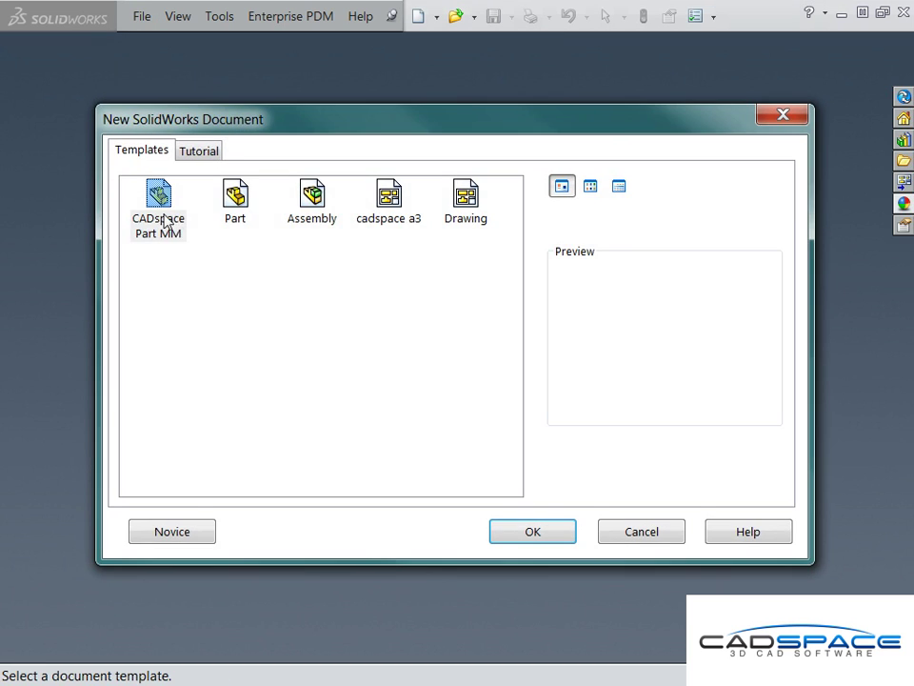
double_click(164, 217)
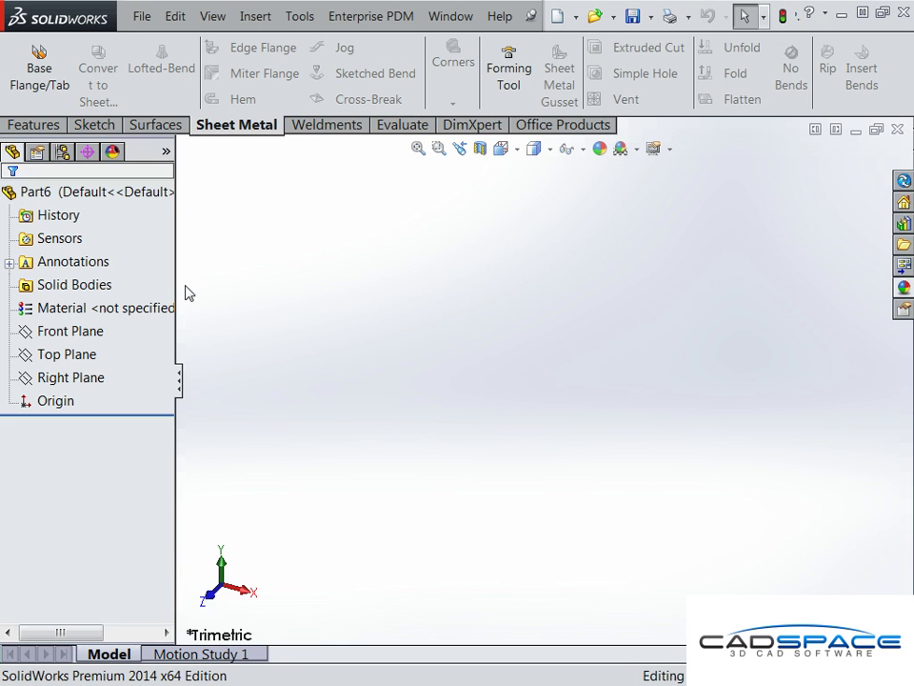
- Sketch a centre rectangle at the origin on the Top Plane
click(80, 354)
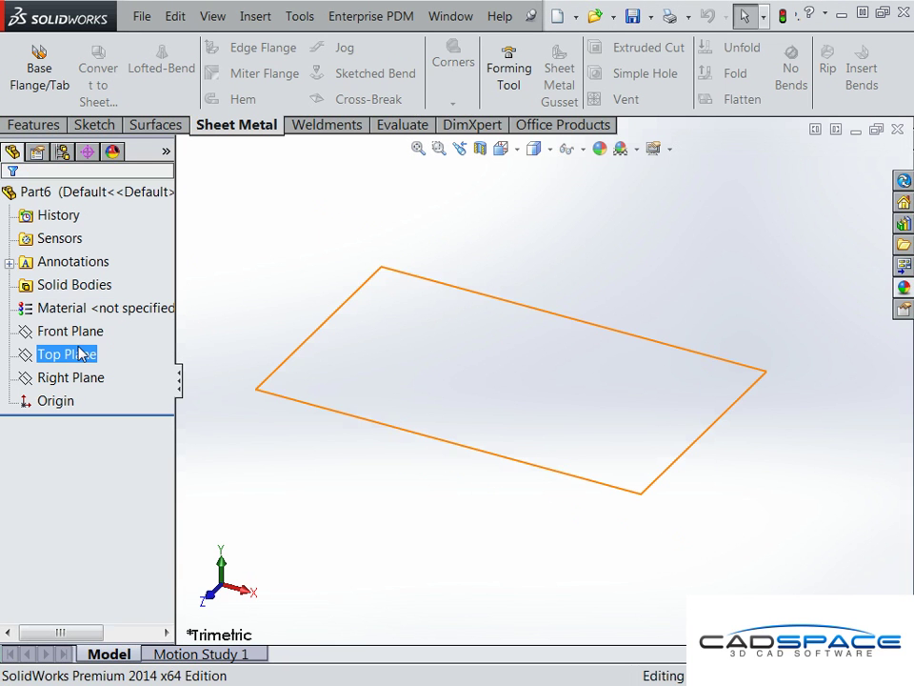
ctrl+click(90, 331)
click(88, 324)
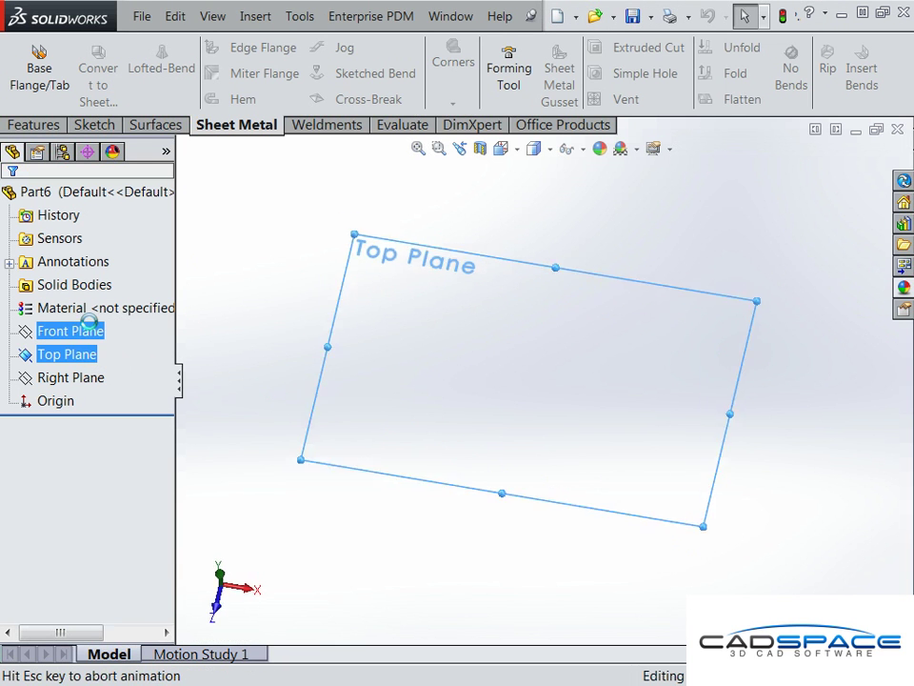
click(149, 73)
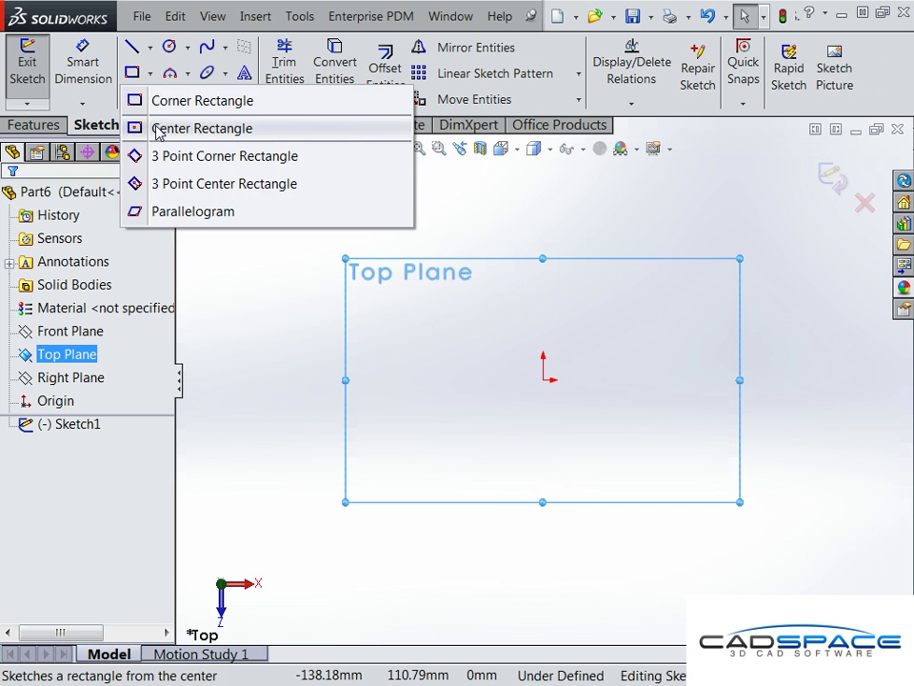
click(159, 129)
click(543, 379)
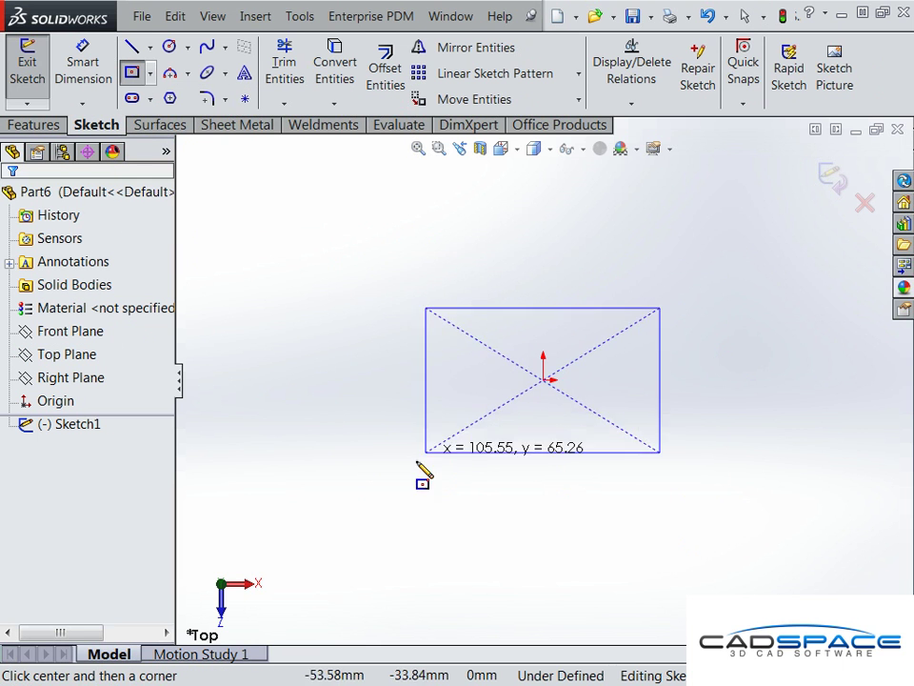
click(317, 535)
- Dimension the rectangle 200 wide and 150 high
right_drag(286, 486, 464, 240)
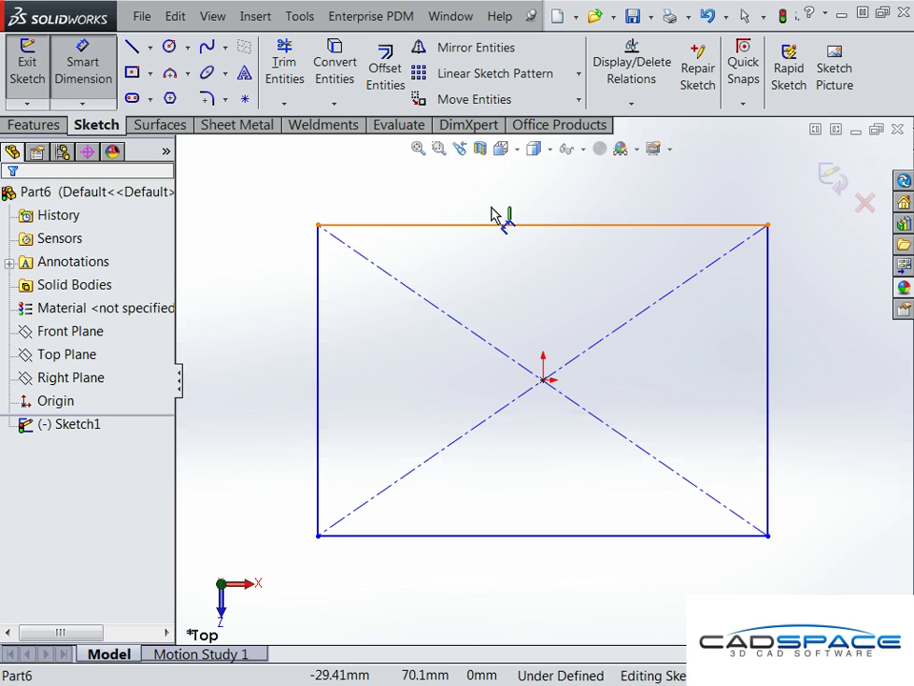
click(495, 225)
click(508, 196)
text(200)
key(Return)
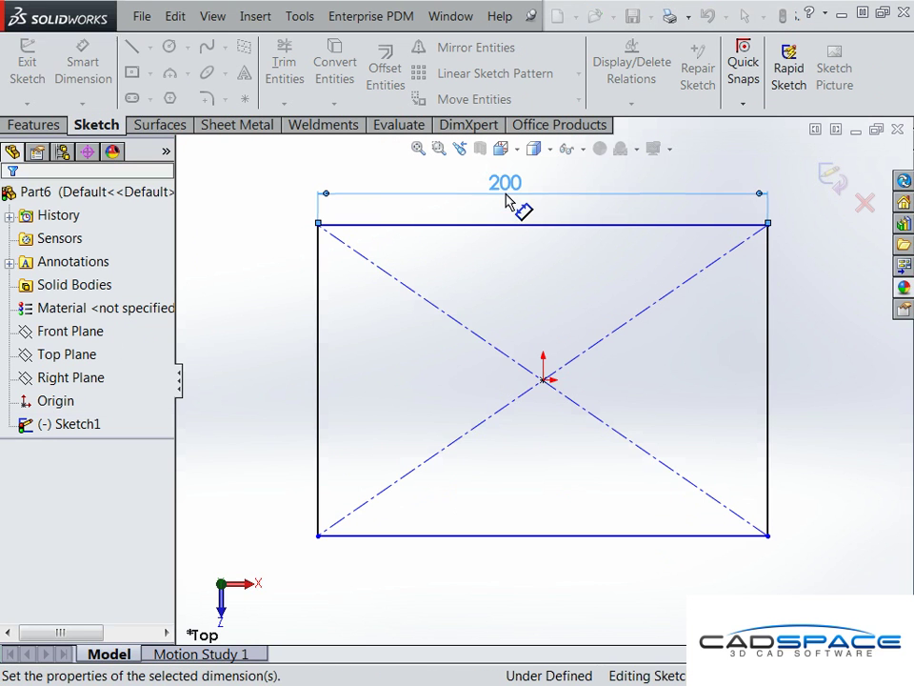
click(318, 387)
click(280, 381)
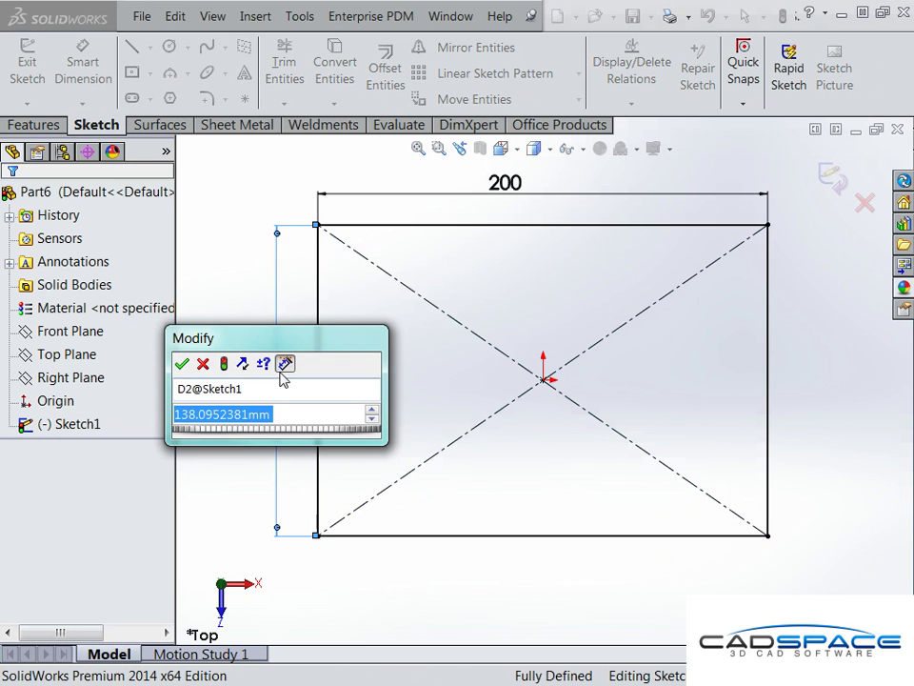
text(150)
key(Return)
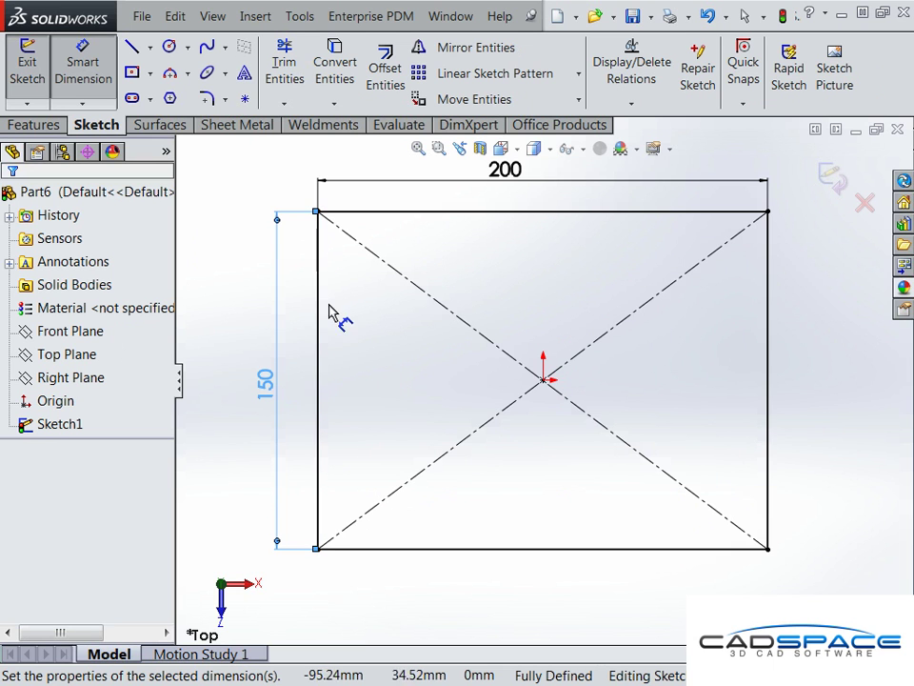
- Fillet the four rectangle corners with R10 sketch fillets
click(205, 99)
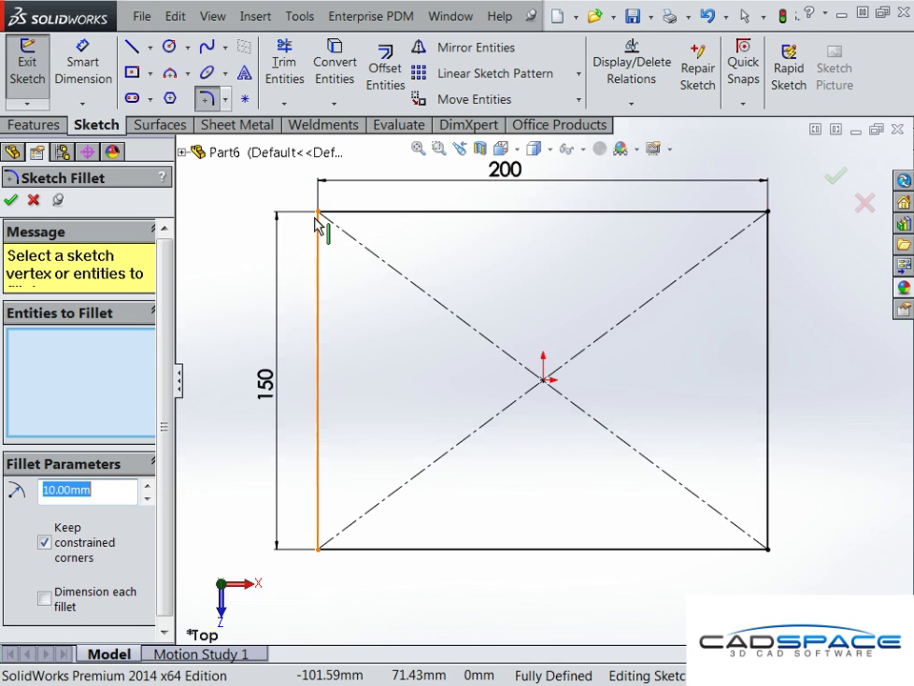
click(320, 214)
click(768, 213)
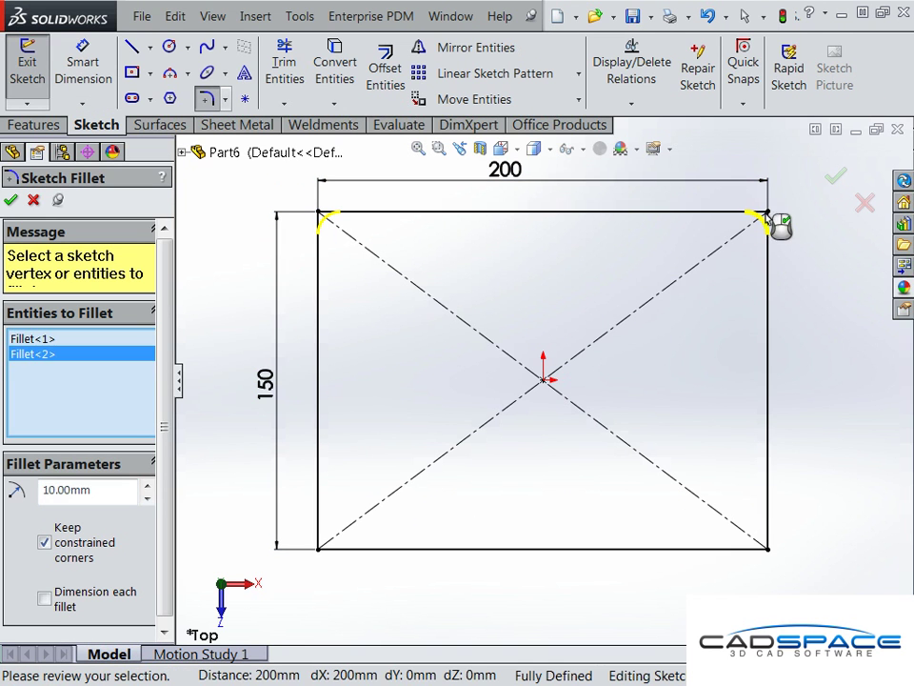
click(769, 548)
click(320, 547)
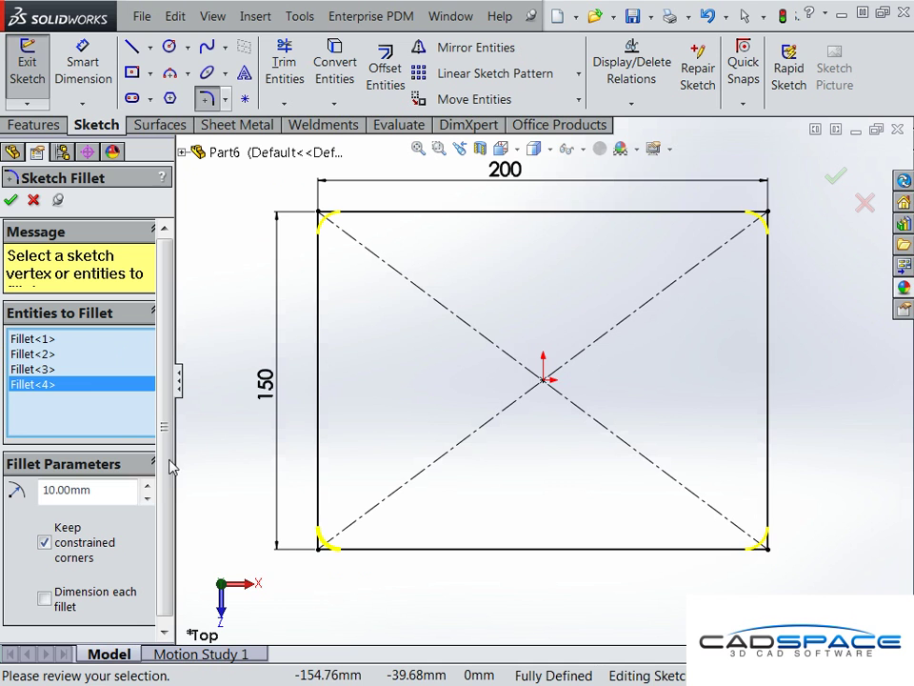
click(11, 200)
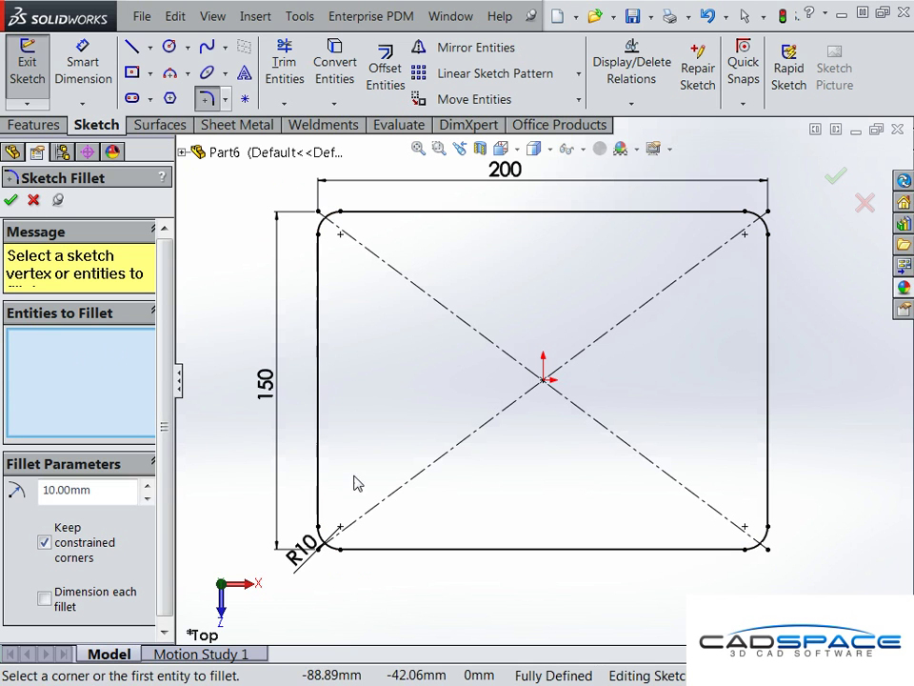
click(35, 201)
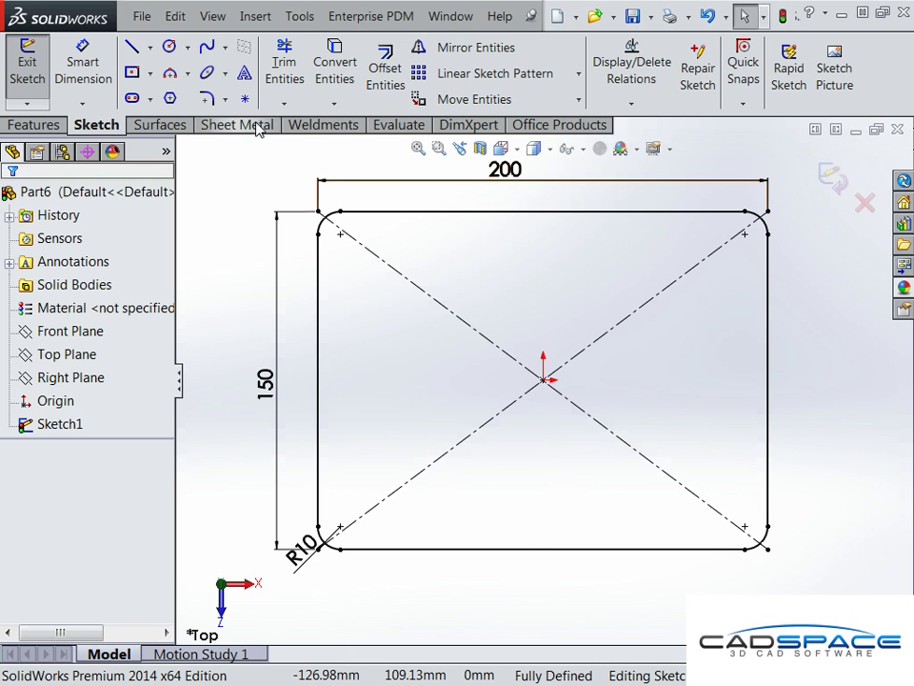
- Draw a small rectangle across the bottom edge's centre and trim it away, leaving a gap
click(149, 73)
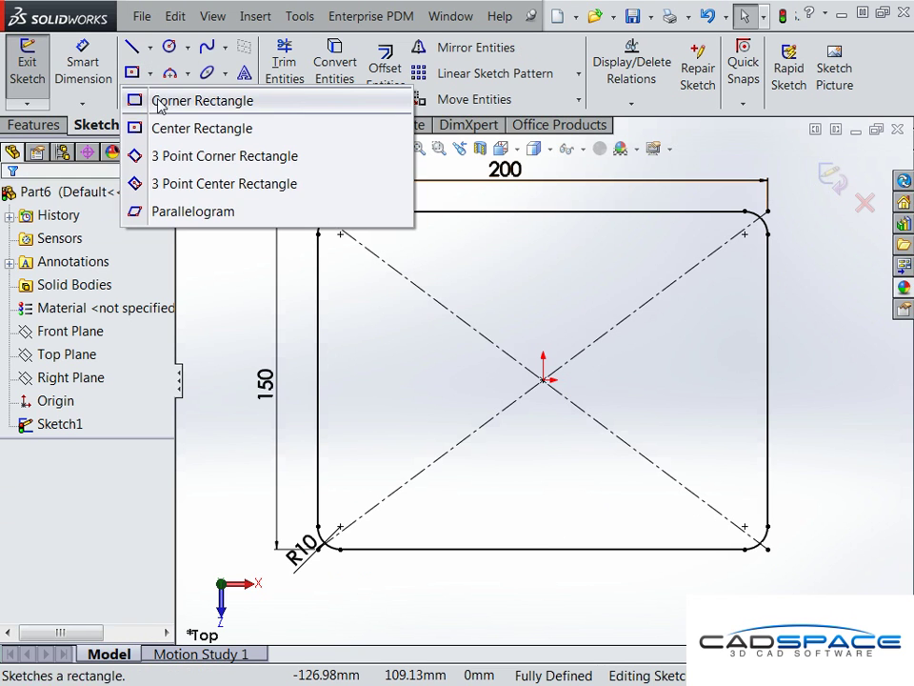
click(153, 96)
click(514, 487)
click(554, 575)
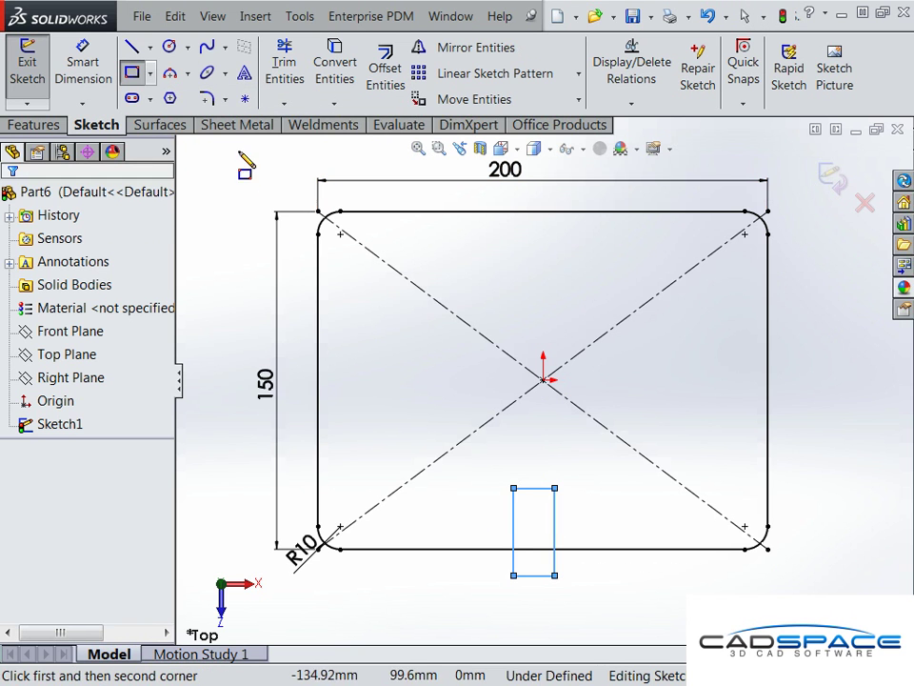
click(285, 59)
drag(513, 559, 530, 575)
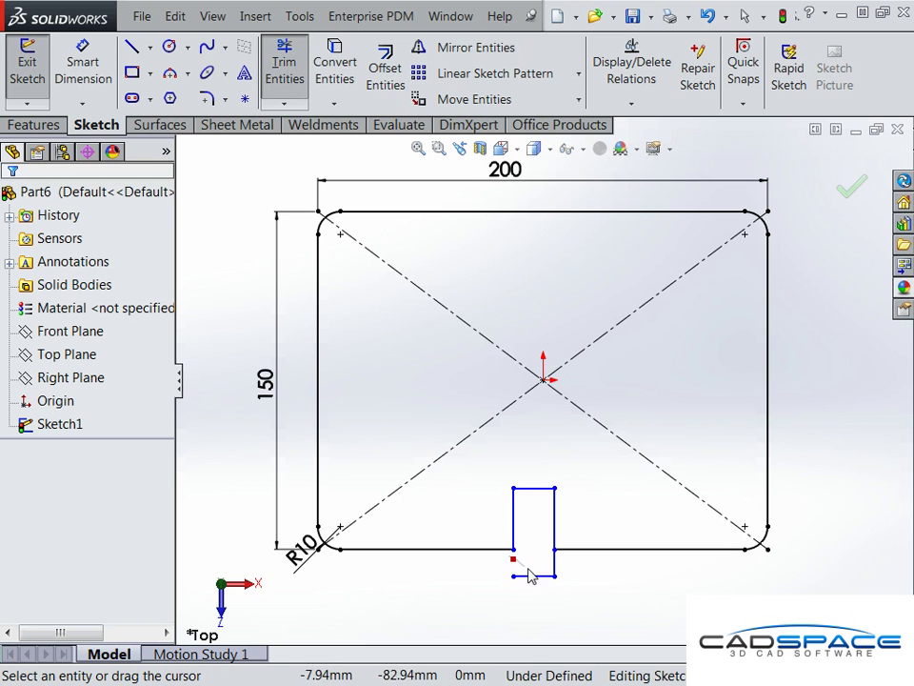
mouse_move(548, 533)
mouse_down()
mouse_move(537, 490)
mouse_move(510, 526)
mouse_up()
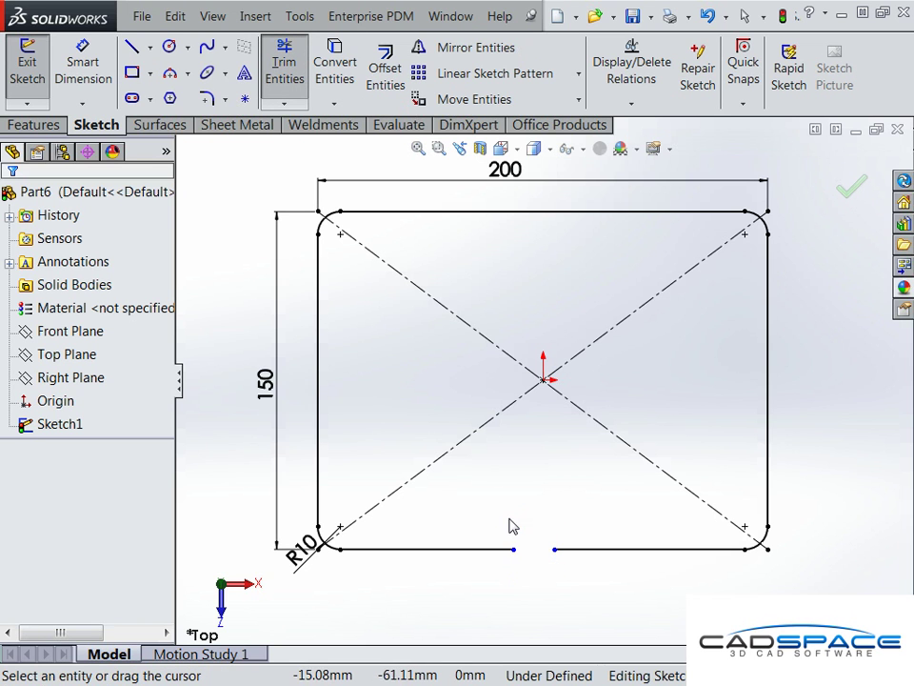
- Dimension both gap ends 0.25 from the centre and exit the sketch
click(83, 65)
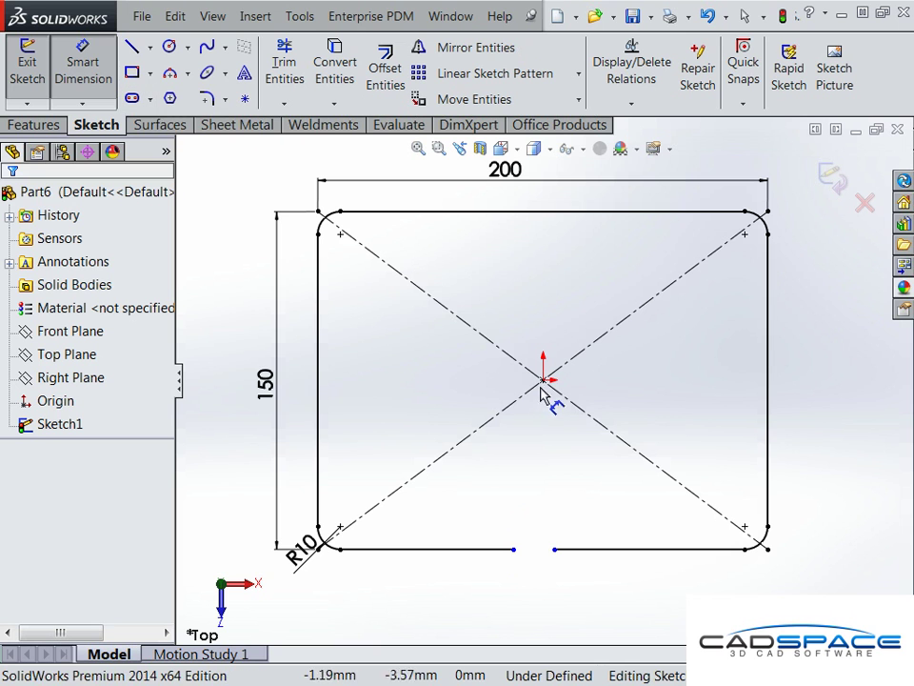
click(514, 550)
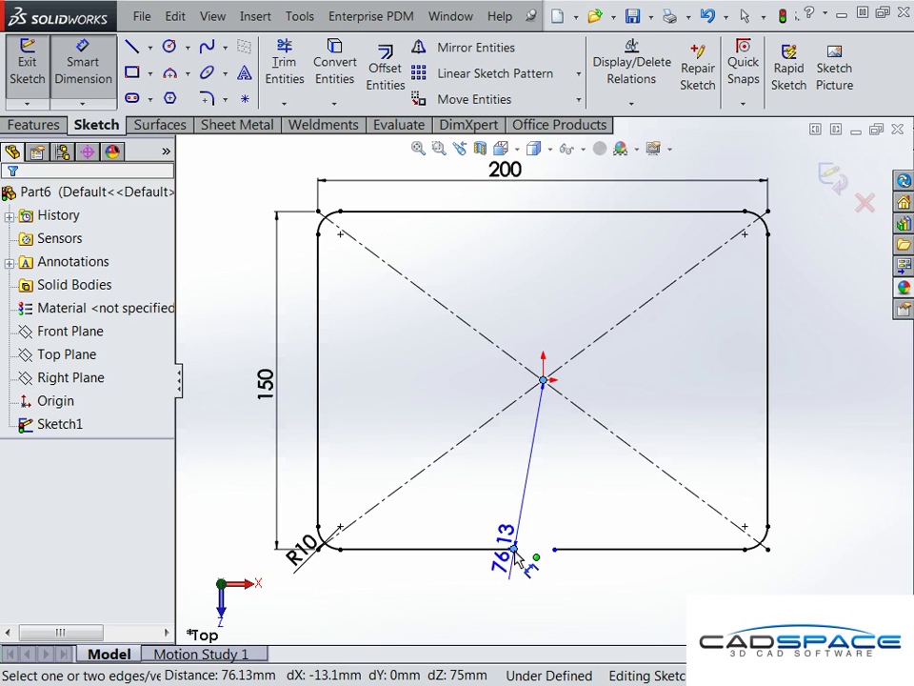
click(539, 600)
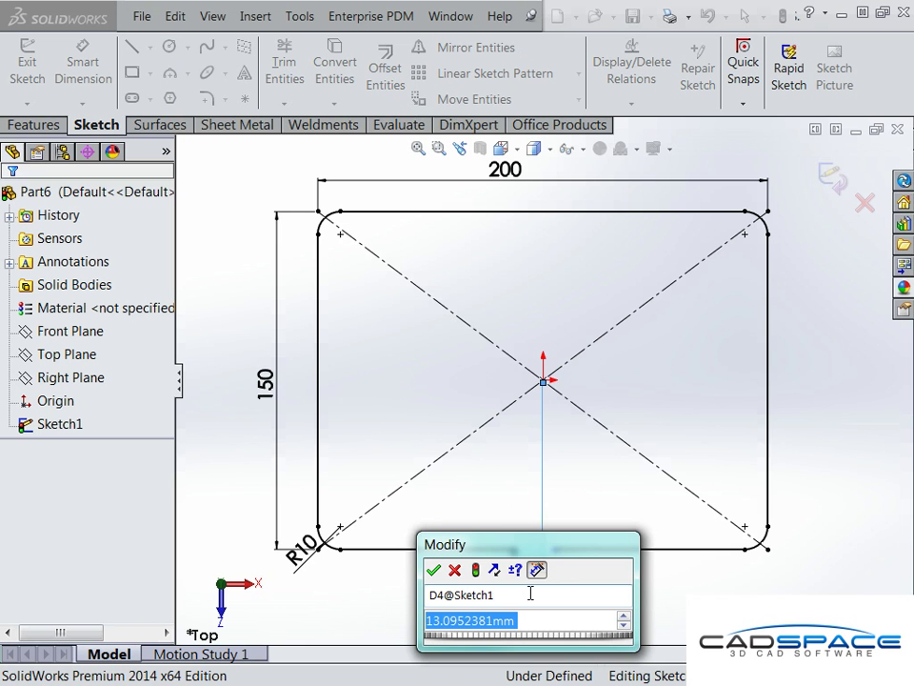
text(0.25)
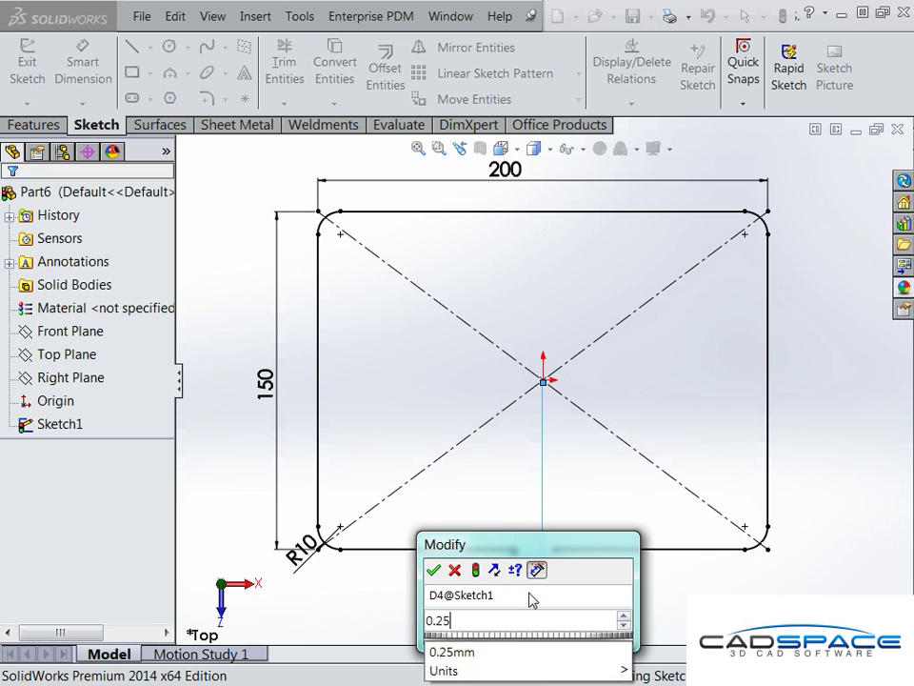
key(Return)
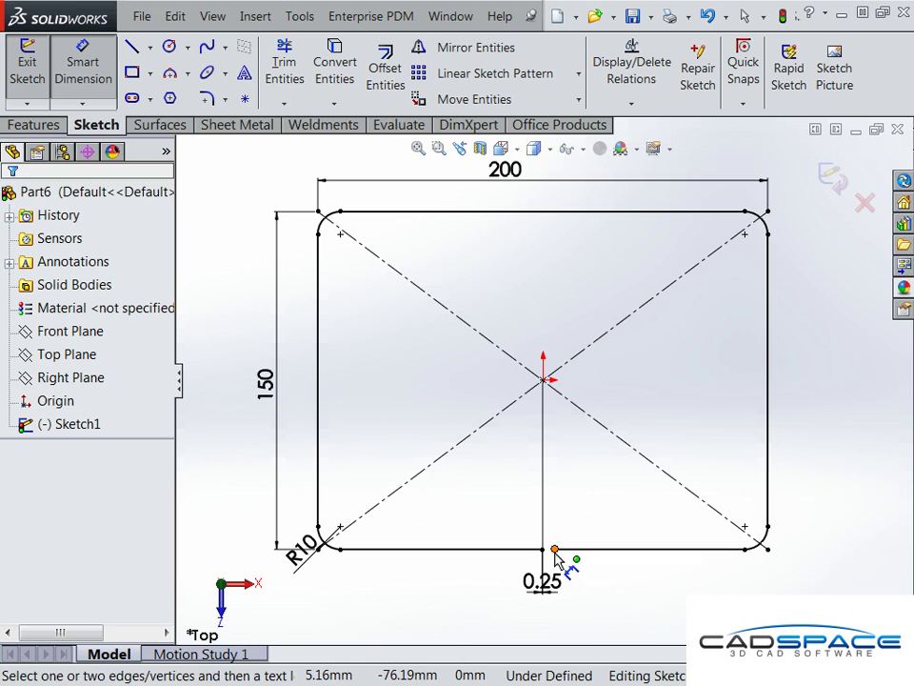
click(544, 381)
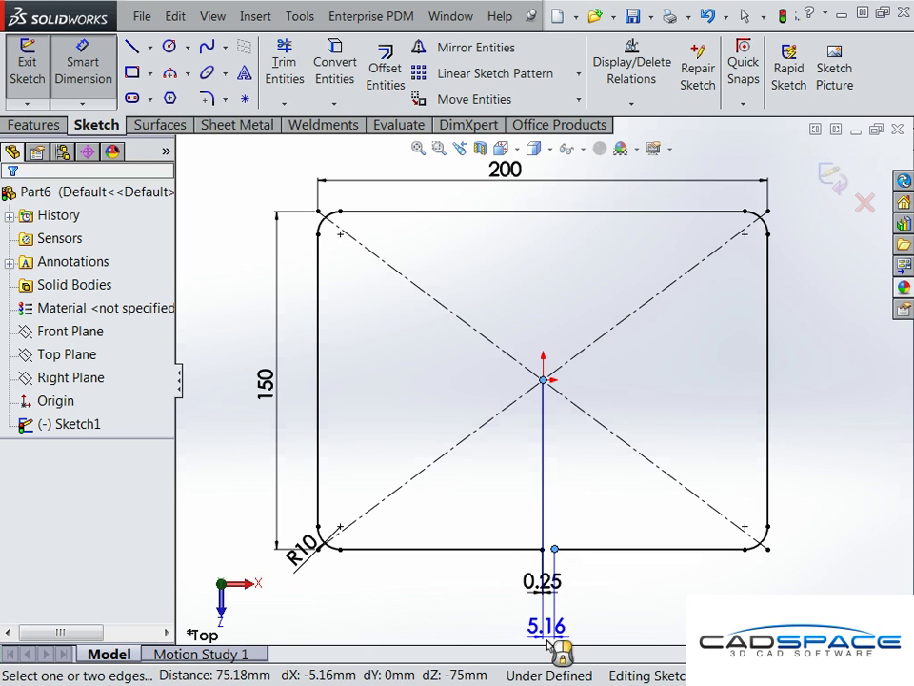
click(548, 646)
text(0.25)
key(Return)
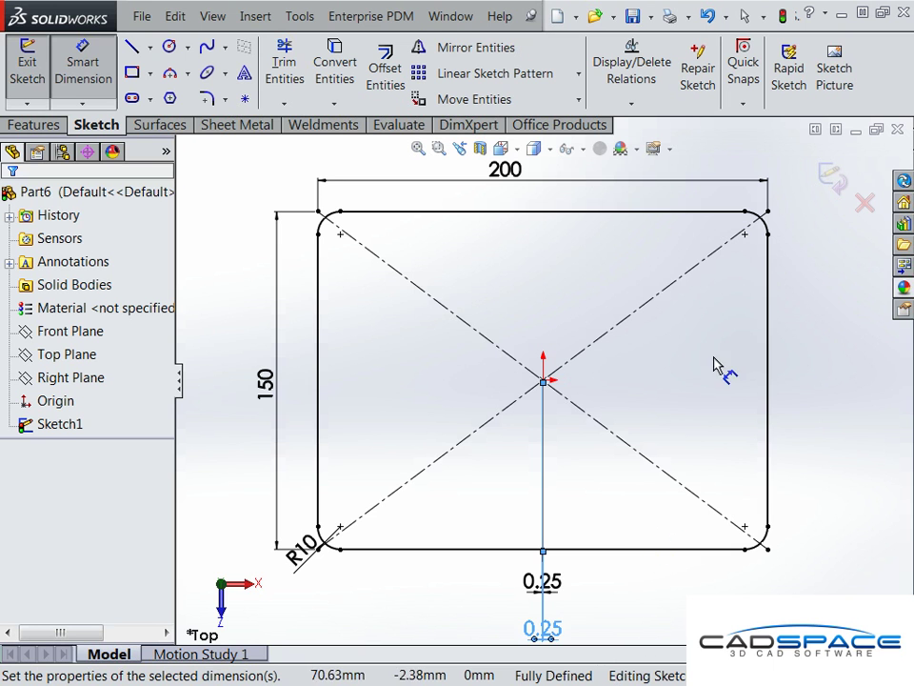
click(834, 178)
click(608, 536)
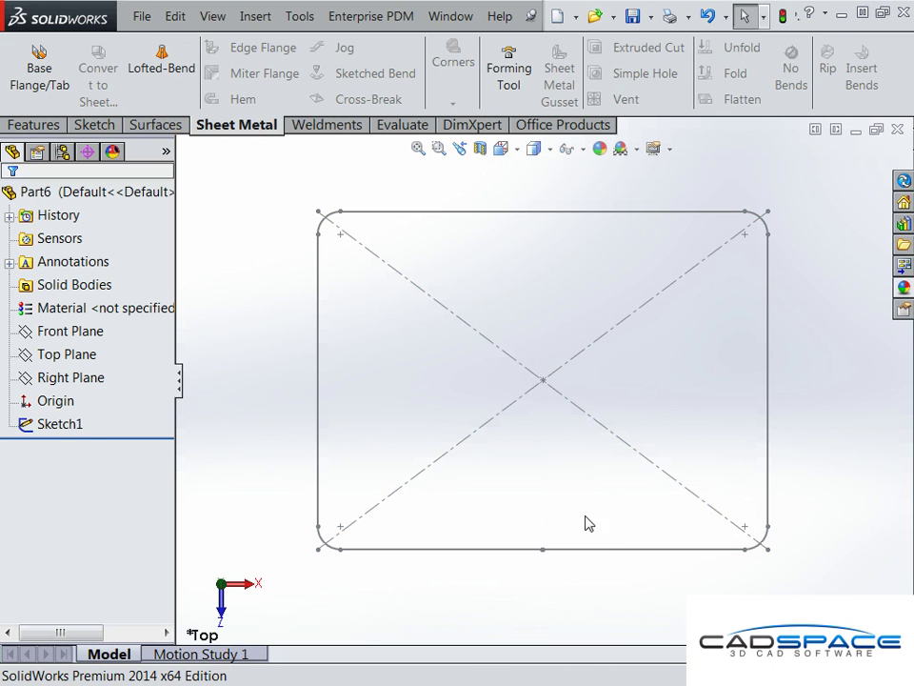
- Create Plane1 offset 150 mm from the Top Plane
right_drag(588, 523, 673, 429)
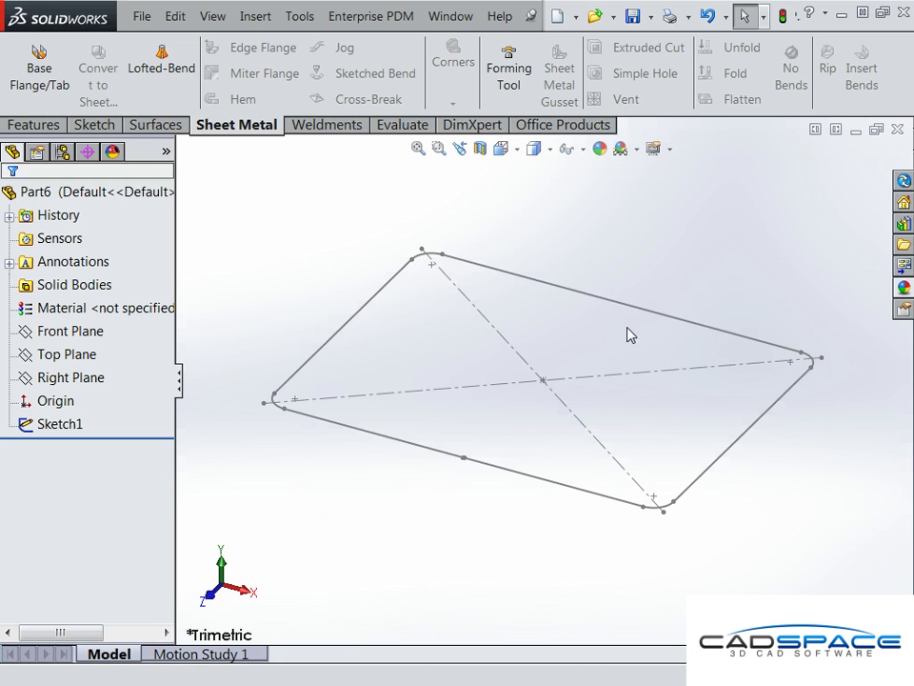
scroll(633, 286, up, 3)
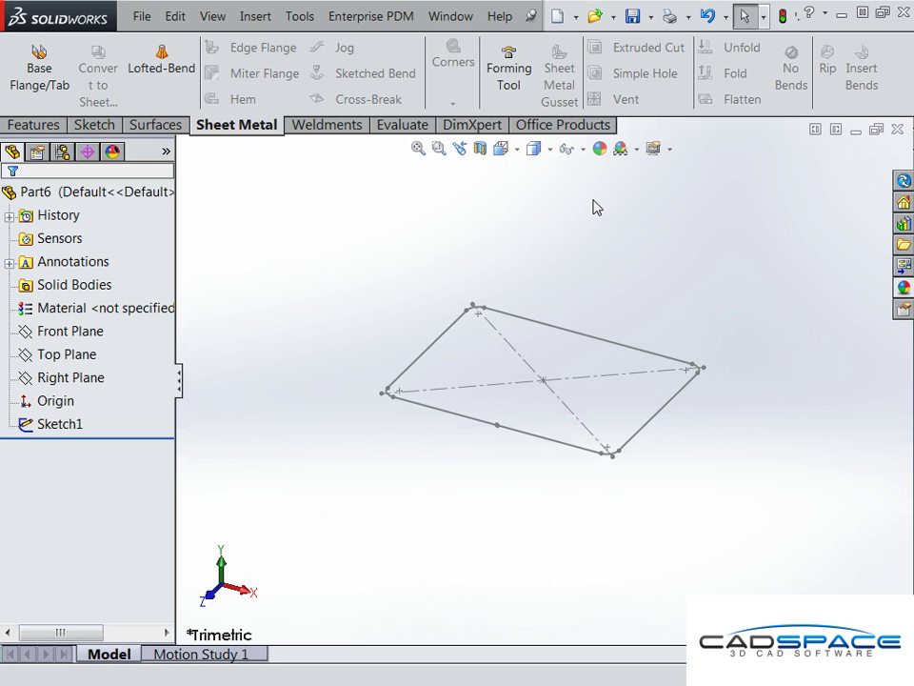
click(66, 355)
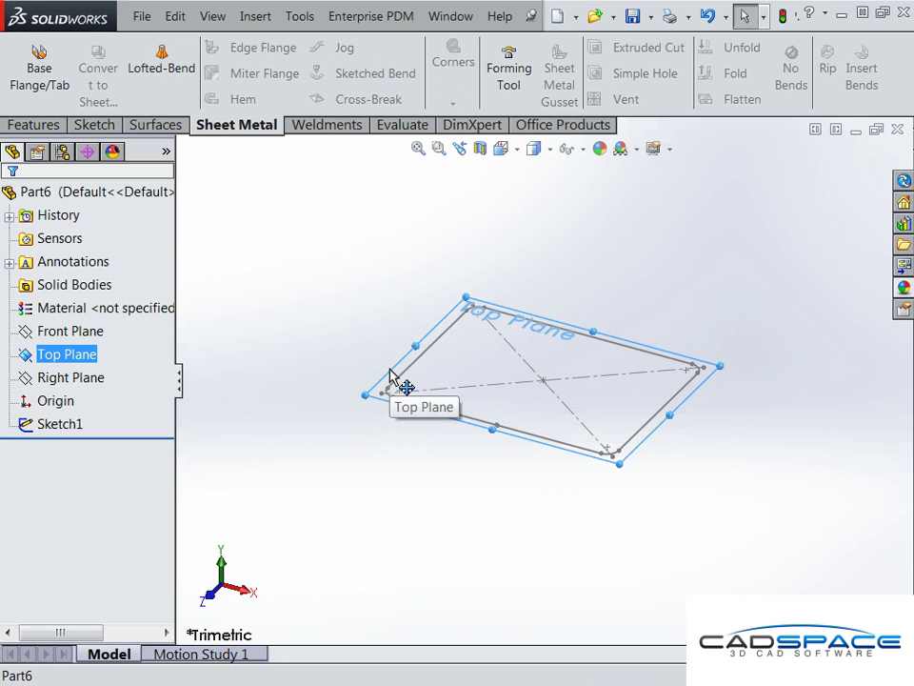
ctrl+drag(396, 373, 438, 171)
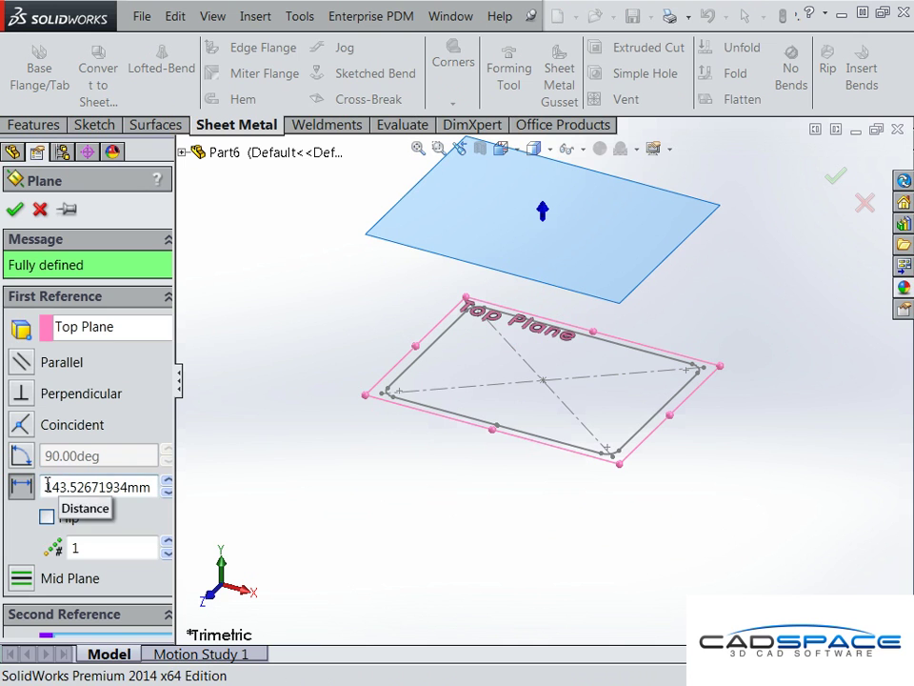
click(146, 484)
text(1)
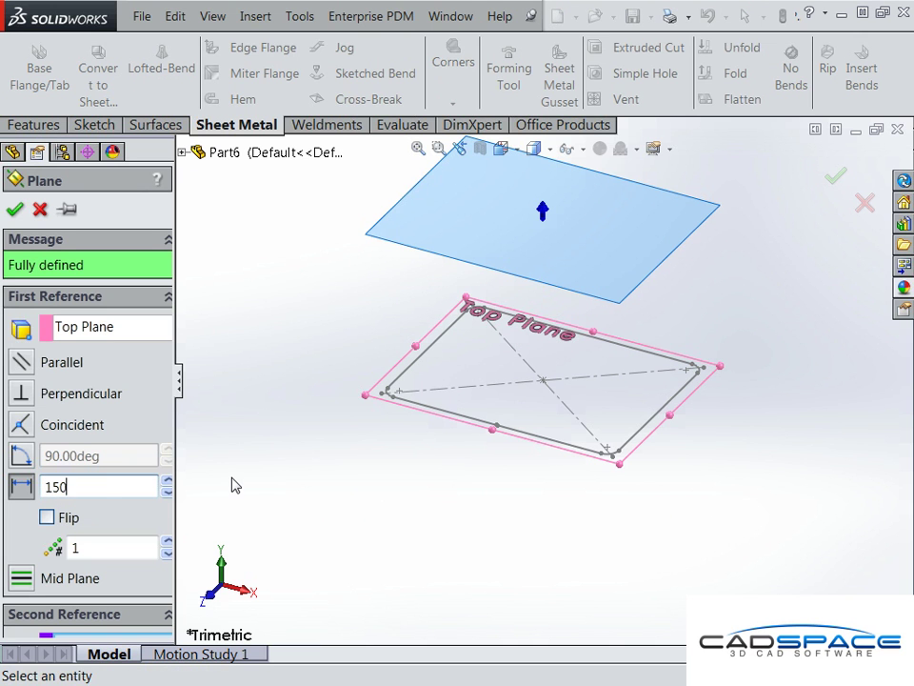
text(50)
key(Return)
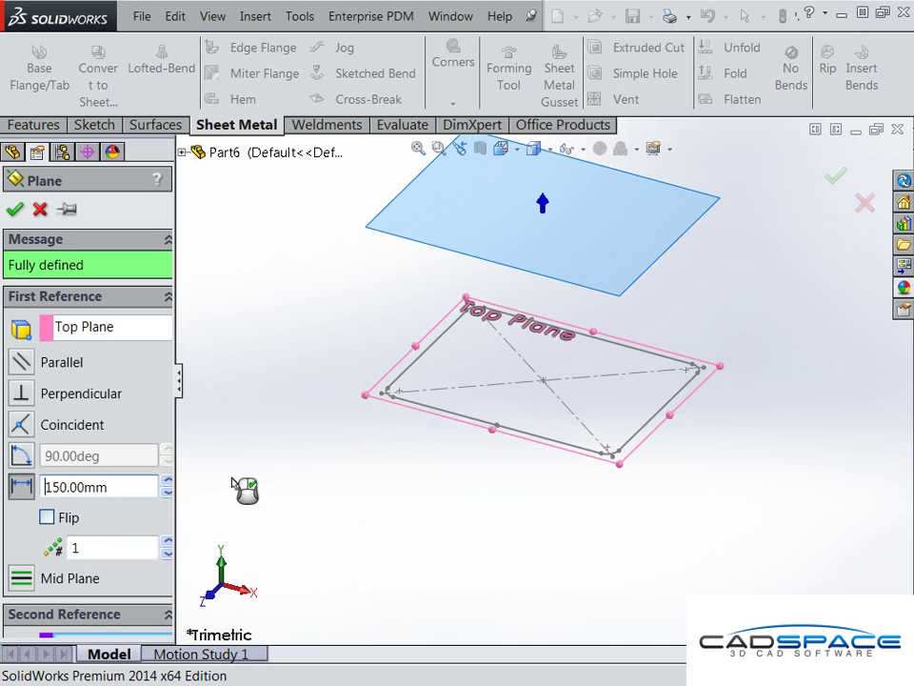
click(835, 175)
scroll(613, 311, up, 2)
scroll(400, 190, down, 2)
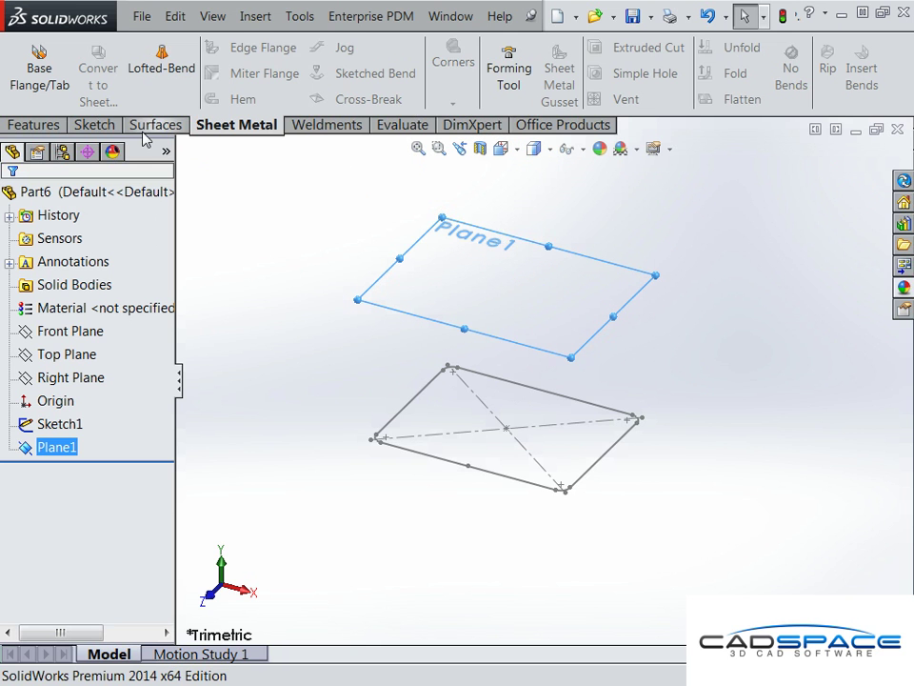
- Start a sketch on Plane1 and draw a circle right of the origin
right_click(410, 250)
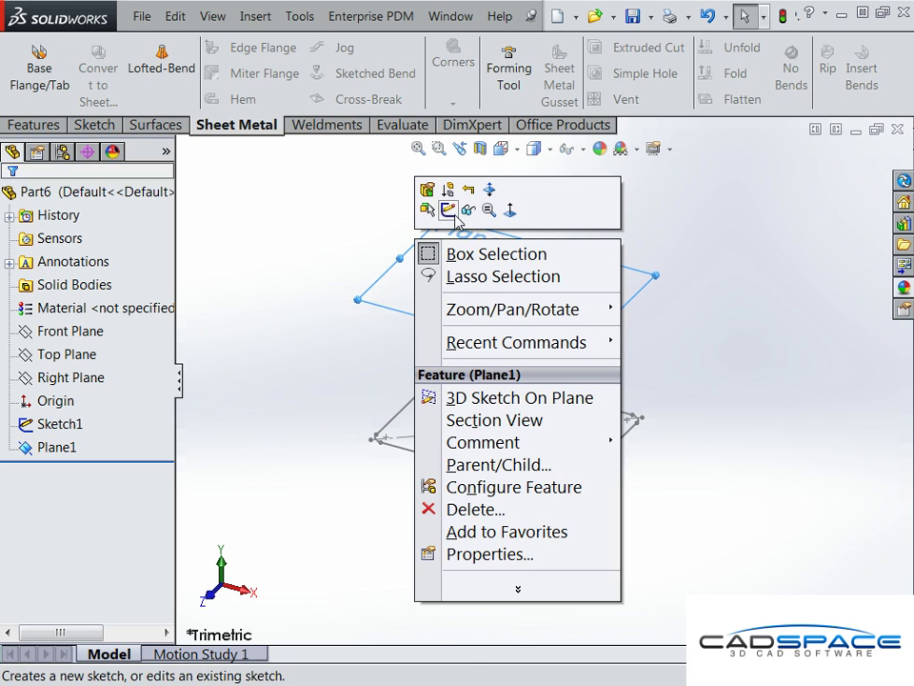
click(447, 206)
click(169, 46)
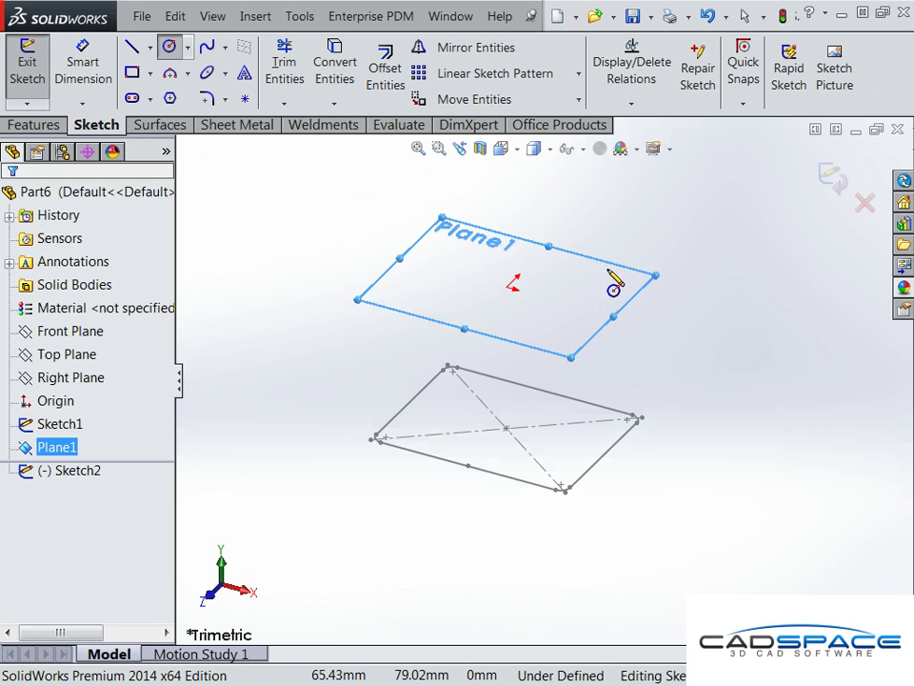
key(ctrl+8)
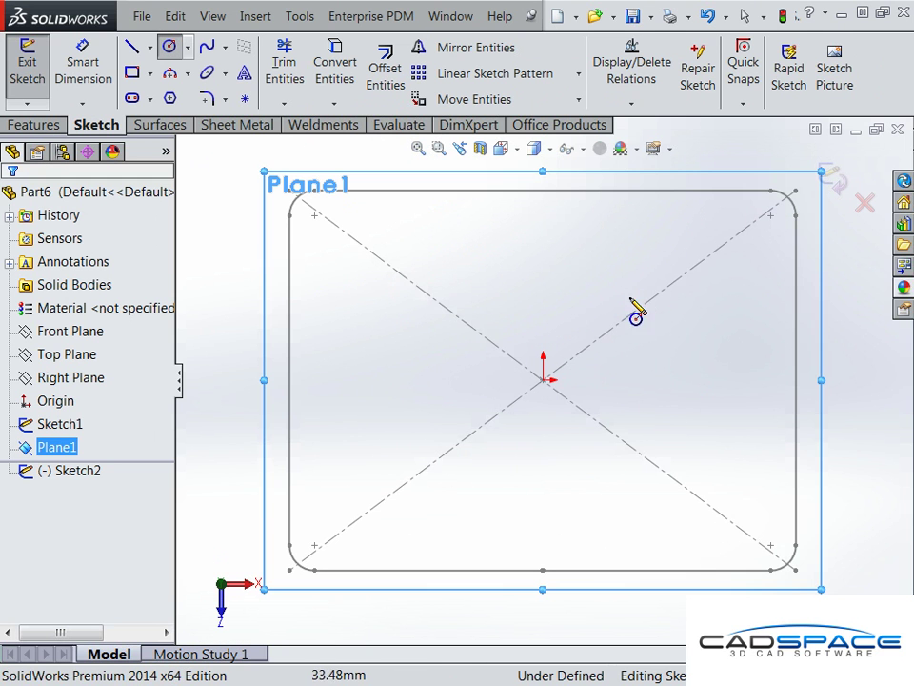
click(672, 380)
click(735, 459)
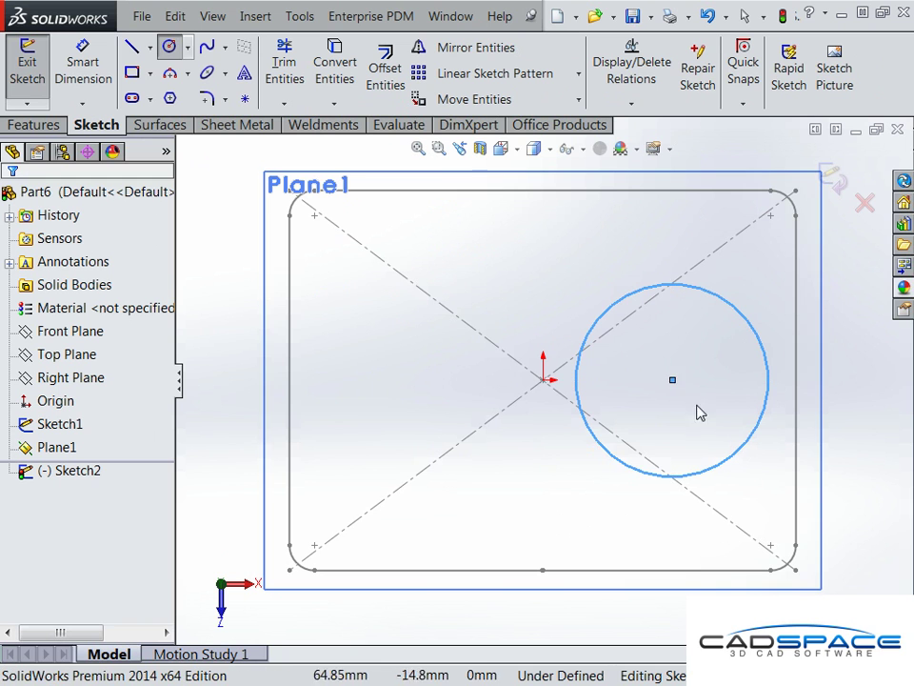
key(Escape)
- Make the circle centre horizontal with the origin and dimension it 50 mm away
click(673, 381)
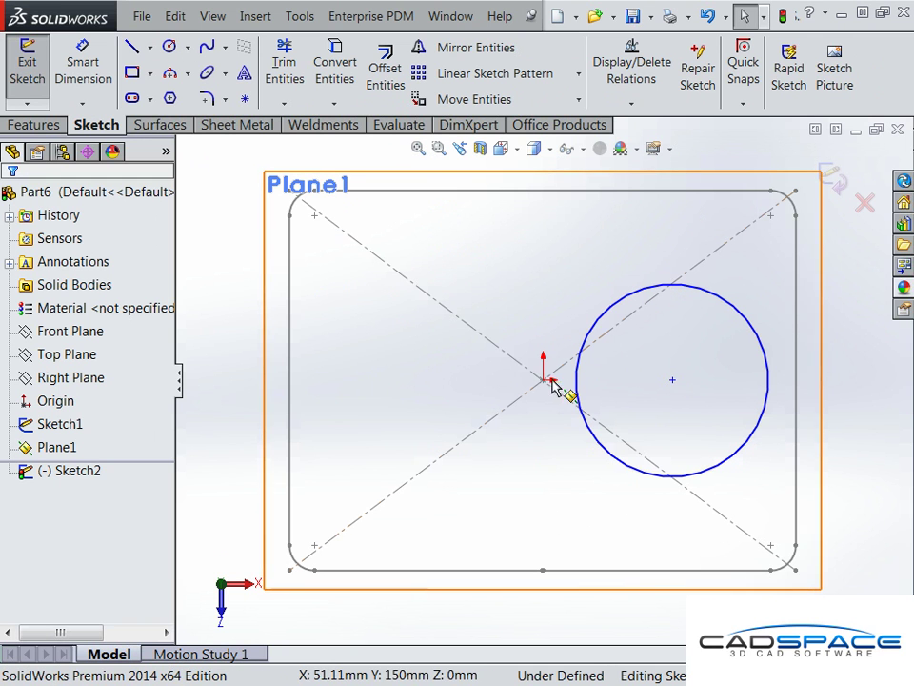
ctrl+click(545, 381)
click(594, 303)
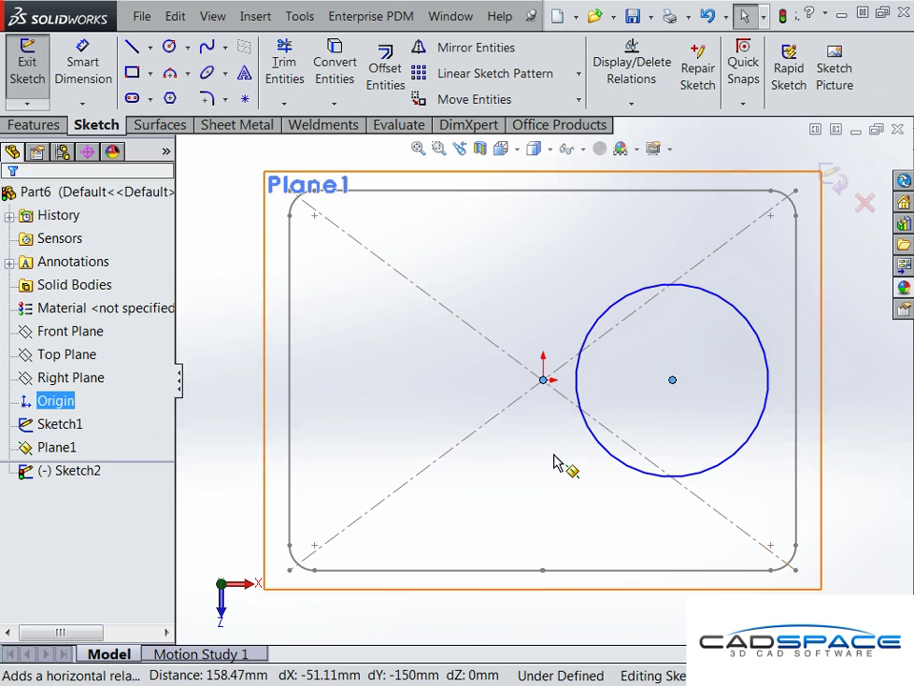
click(553, 483)
right_drag(552, 484, 571, 379)
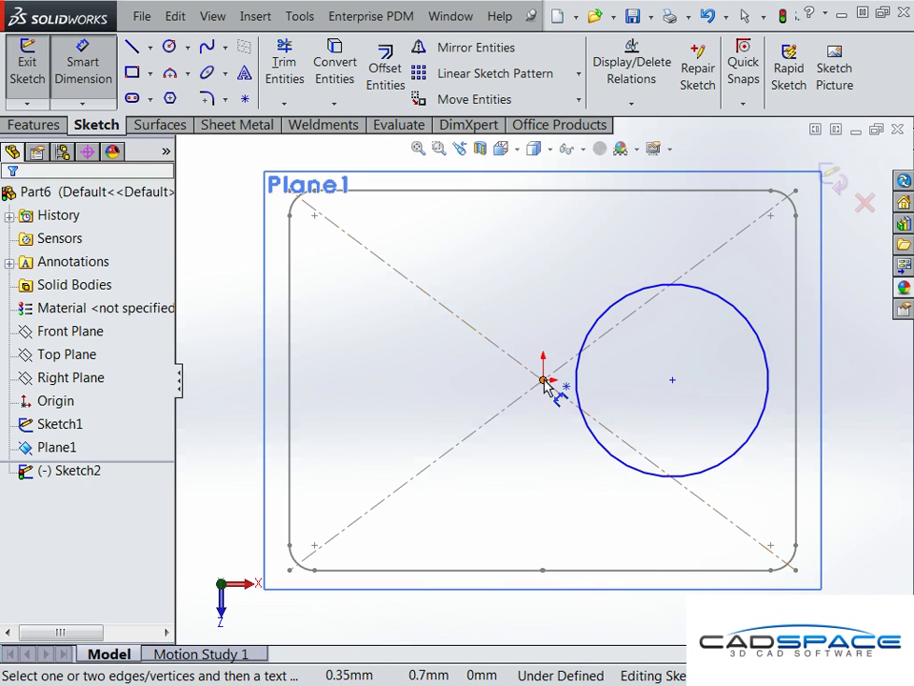
click(543, 380)
click(673, 381)
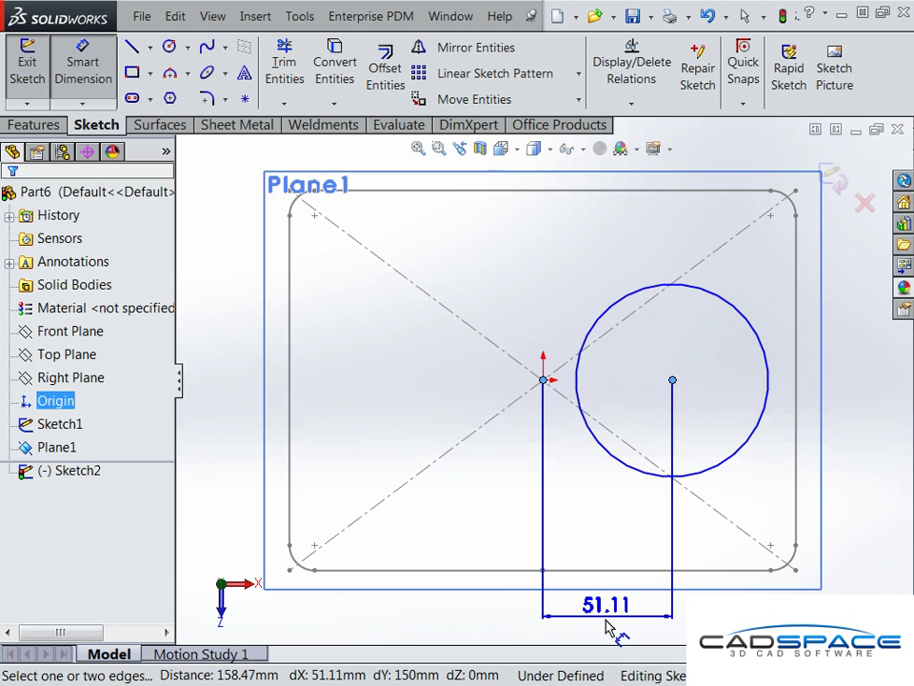
click(603, 621)
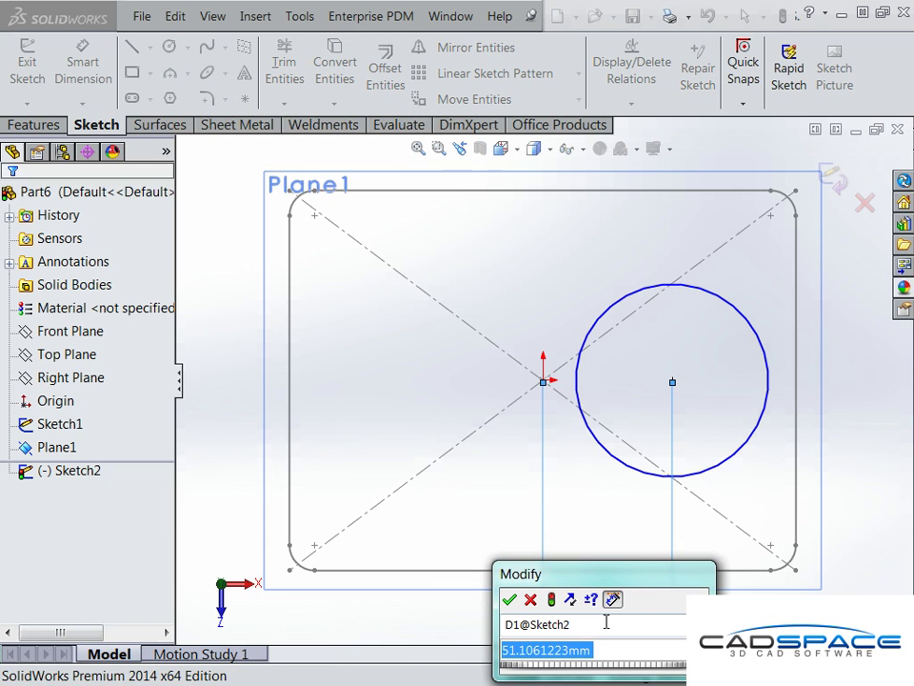
text(50)
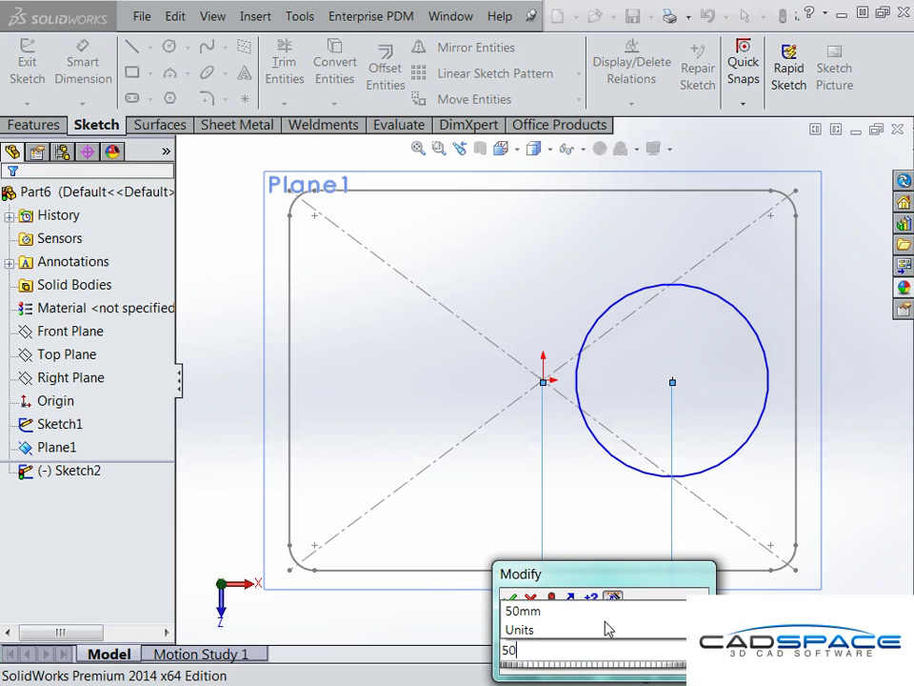
key(Return)
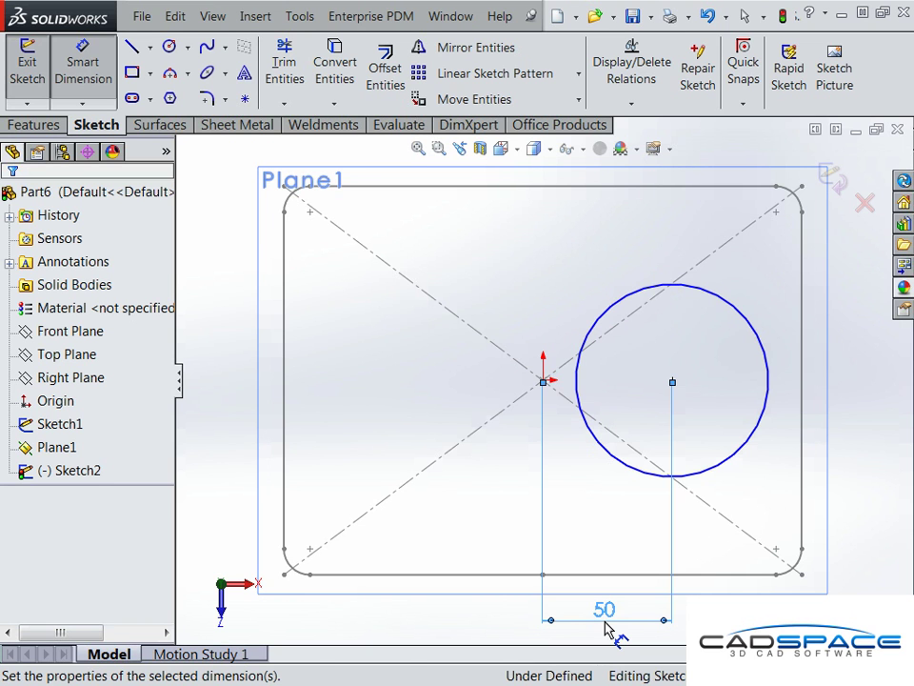
- Try a 0 offset, restore it to 50 mm, and give the circle a 70 mm diameter
double_click(606, 610)
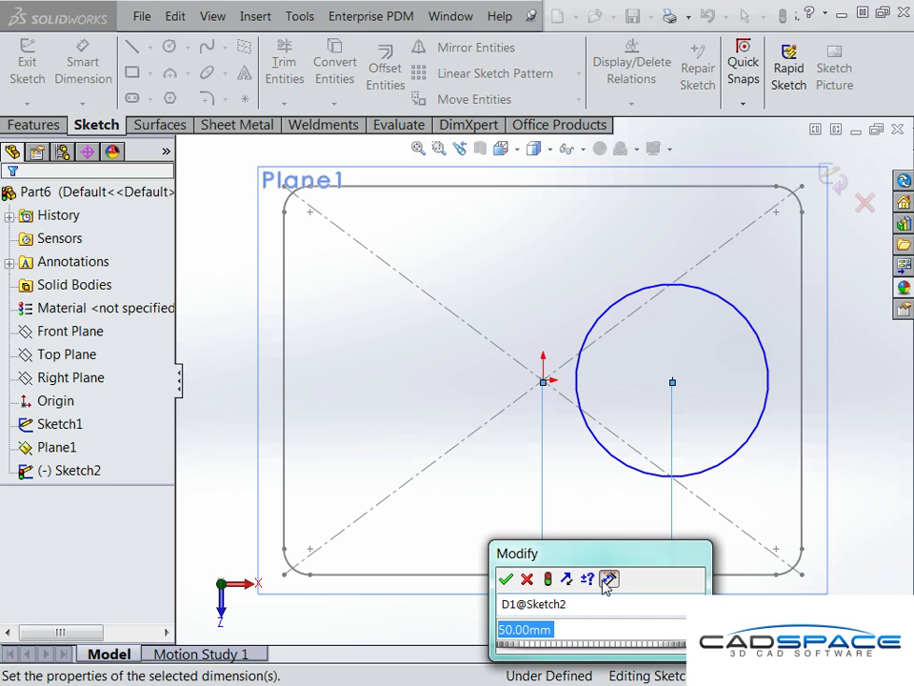
text(0)
key(Return)
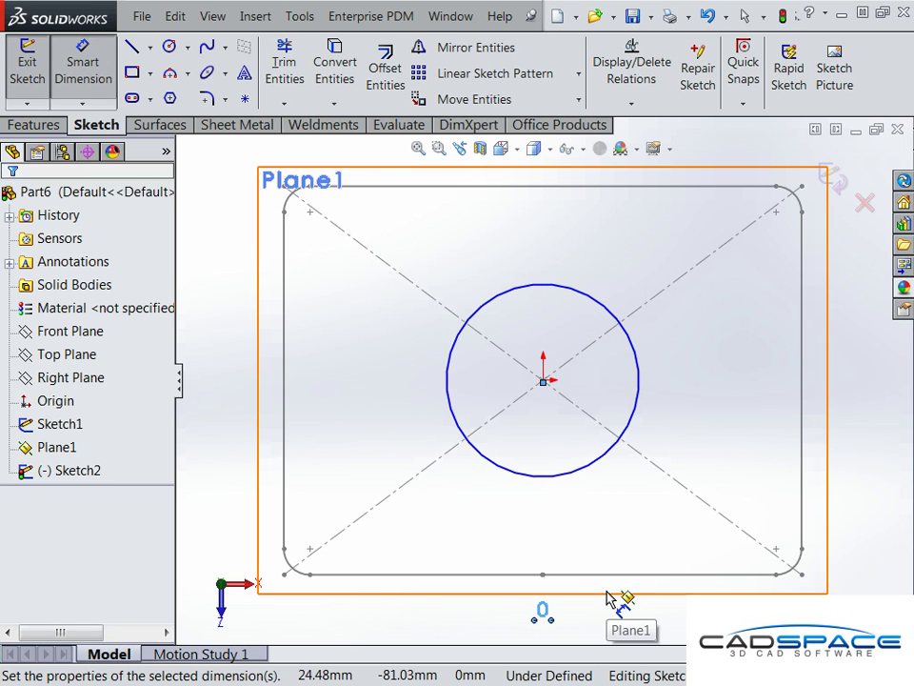
double_click(543, 610)
text(50)
key(Return)
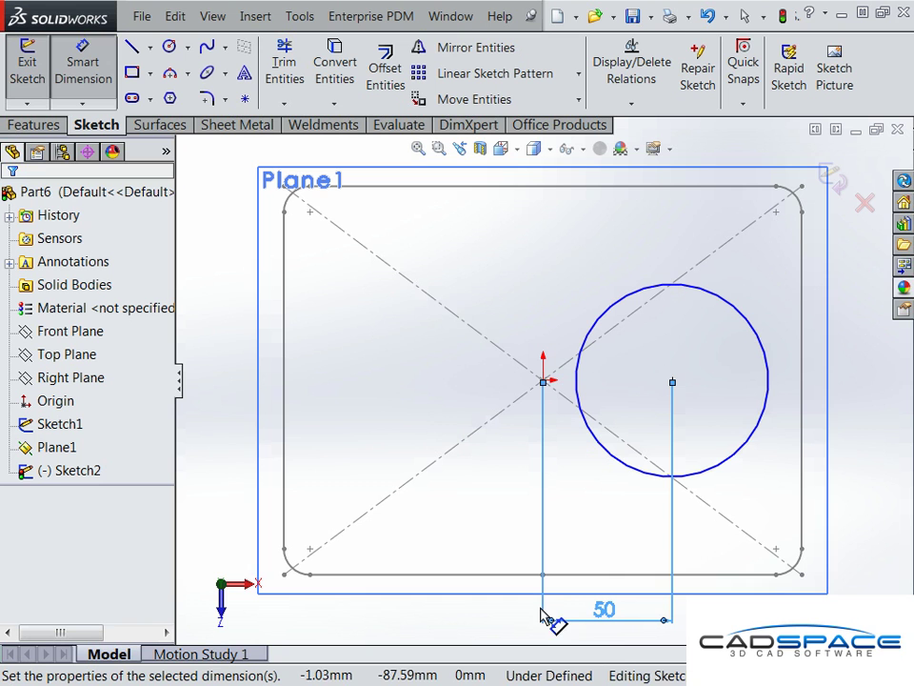
click(770, 390)
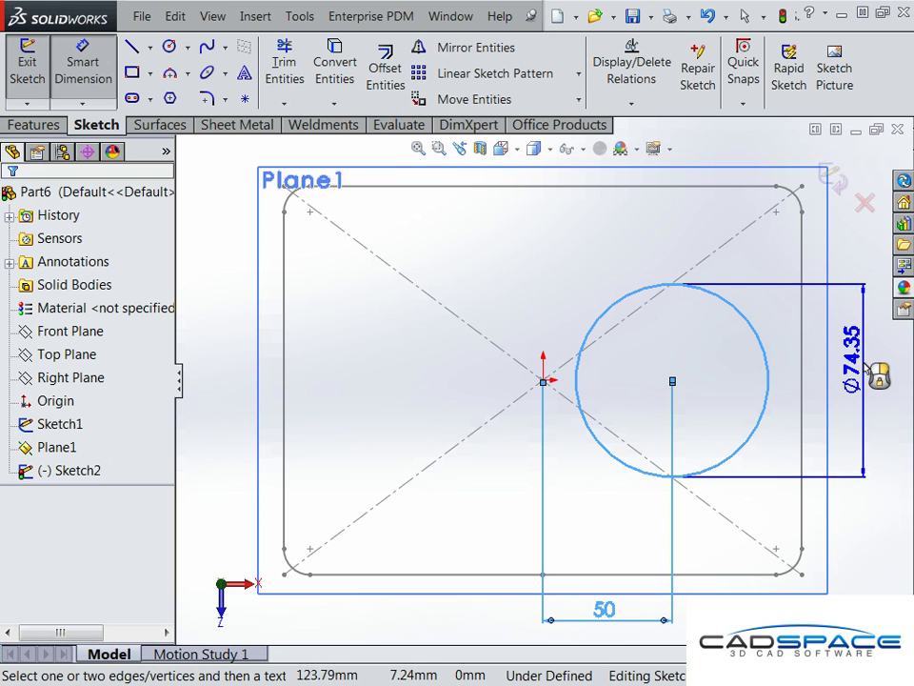
click(874, 376)
text(70)
key(Return)
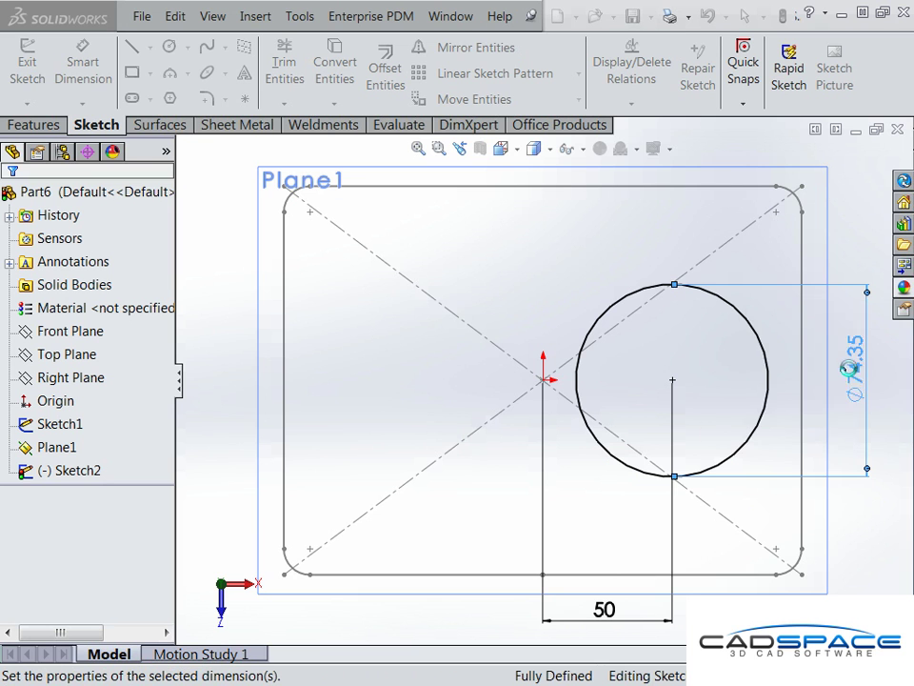
- Move the 50 dimension above the sketch and draw a small rectangle across the circle's bottom
scroll(674, 476, down, 2)
scroll(704, 487, down, 2)
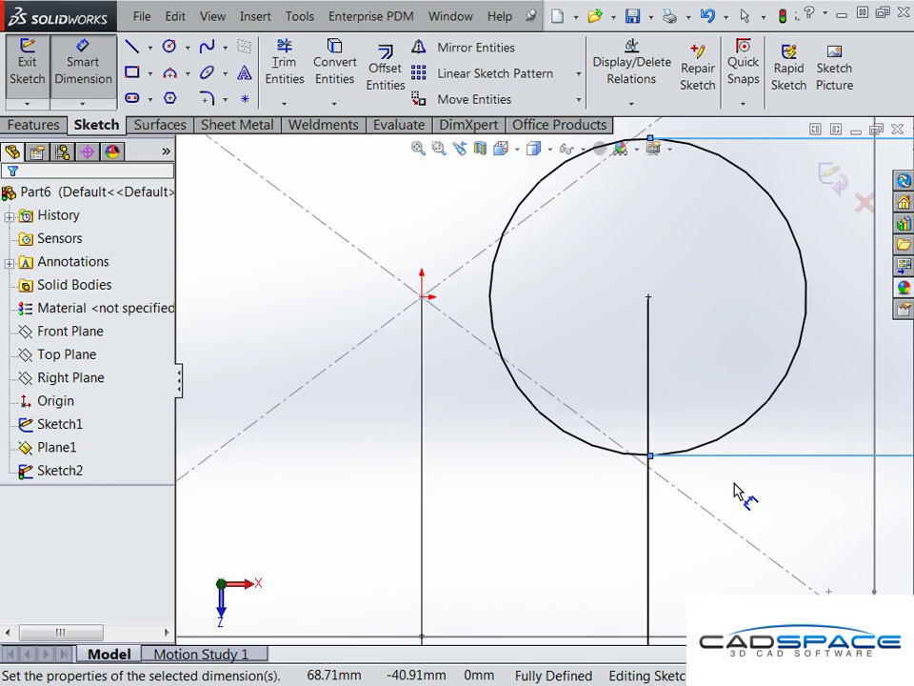
key(f)
scroll(614, 434, down, 1)
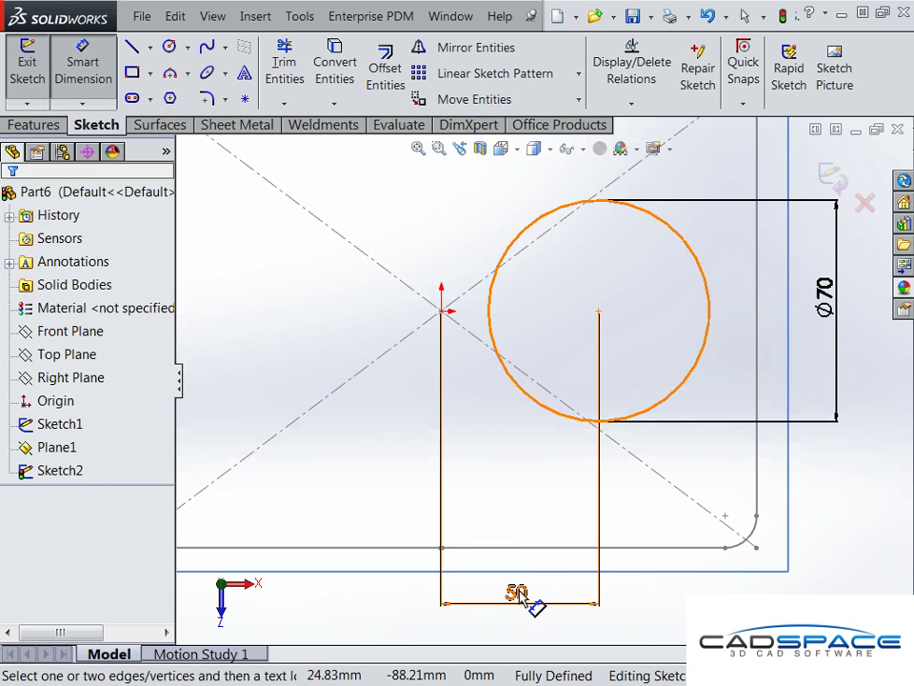
drag(518, 595, 533, 182)
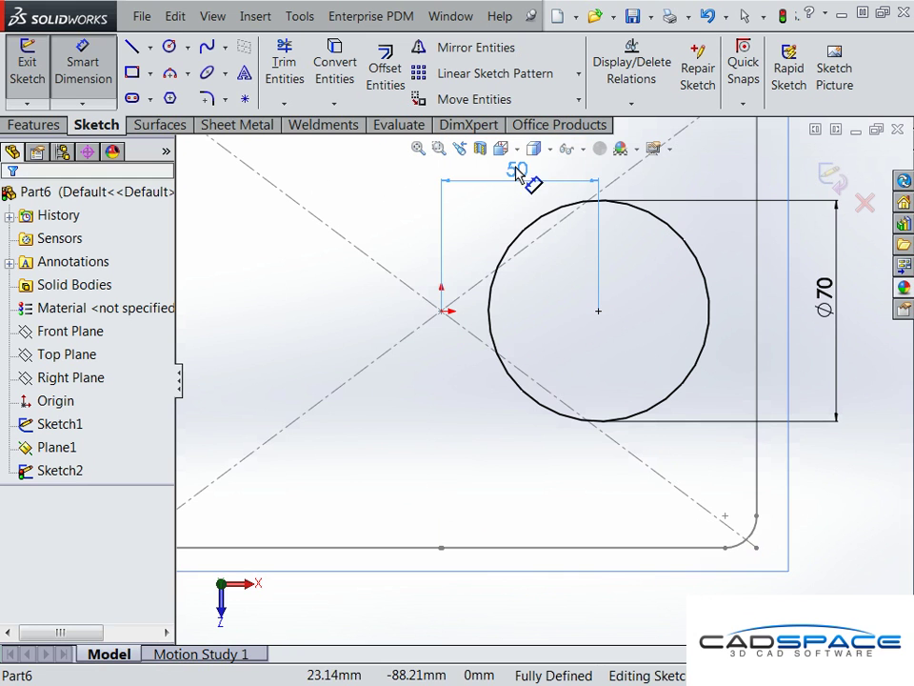
click(132, 72)
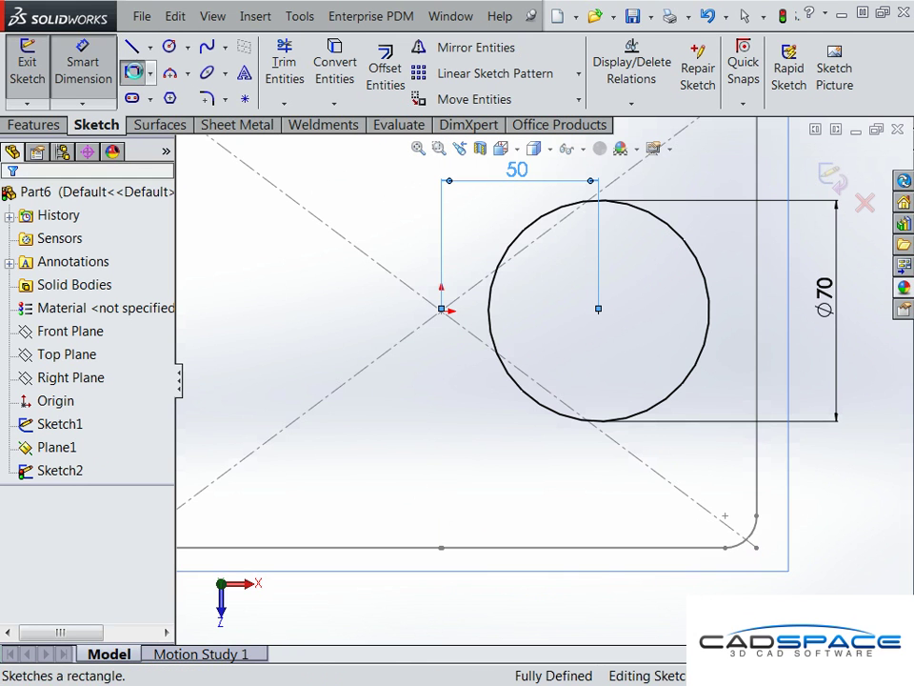
click(582, 390)
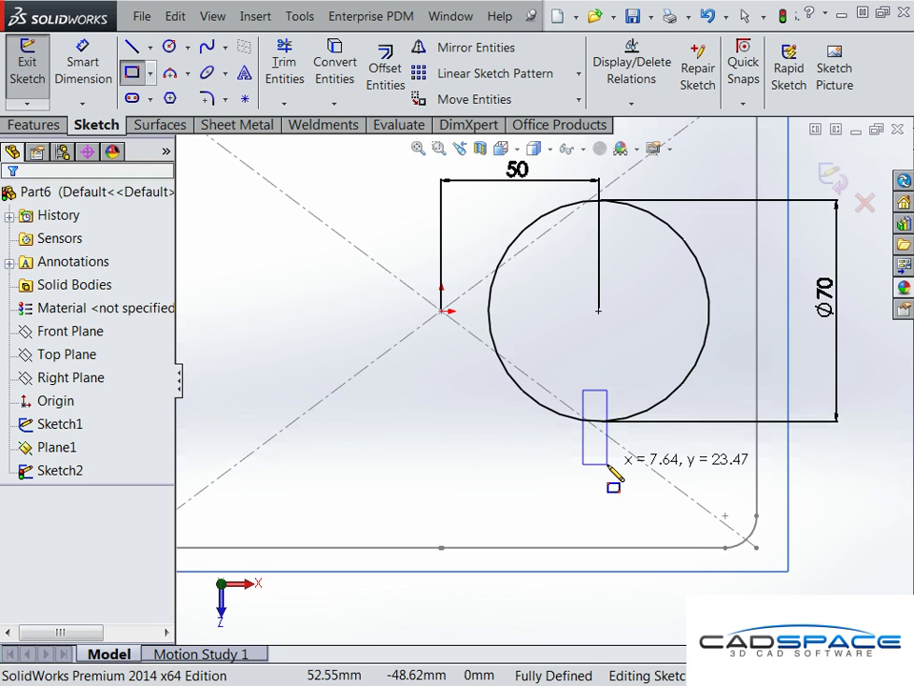
click(608, 464)
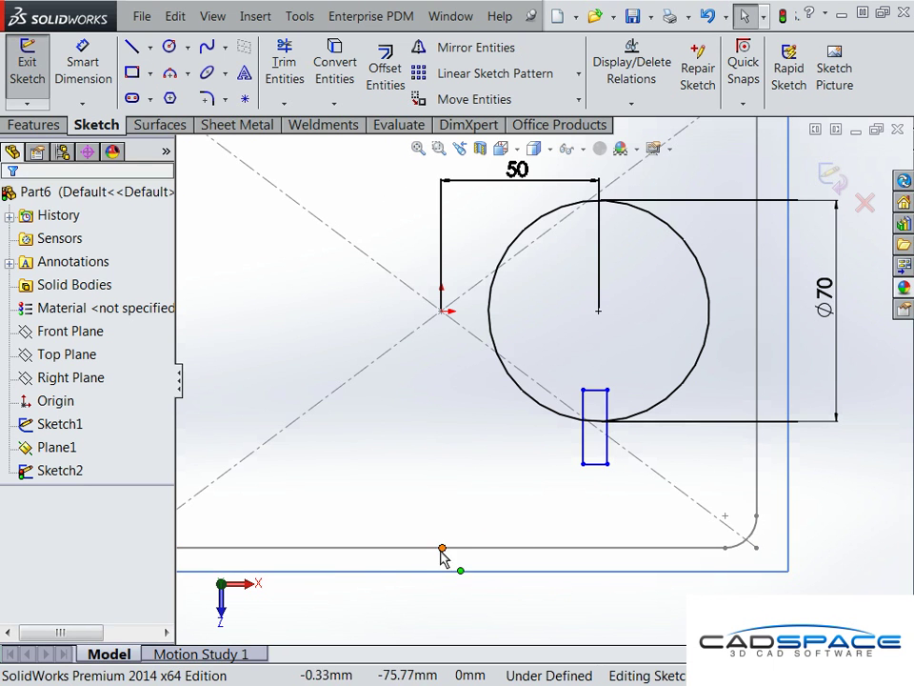
- Trim away the rectangle and the arc inside it, leaving an open arc
click(284, 66)
click(595, 421)
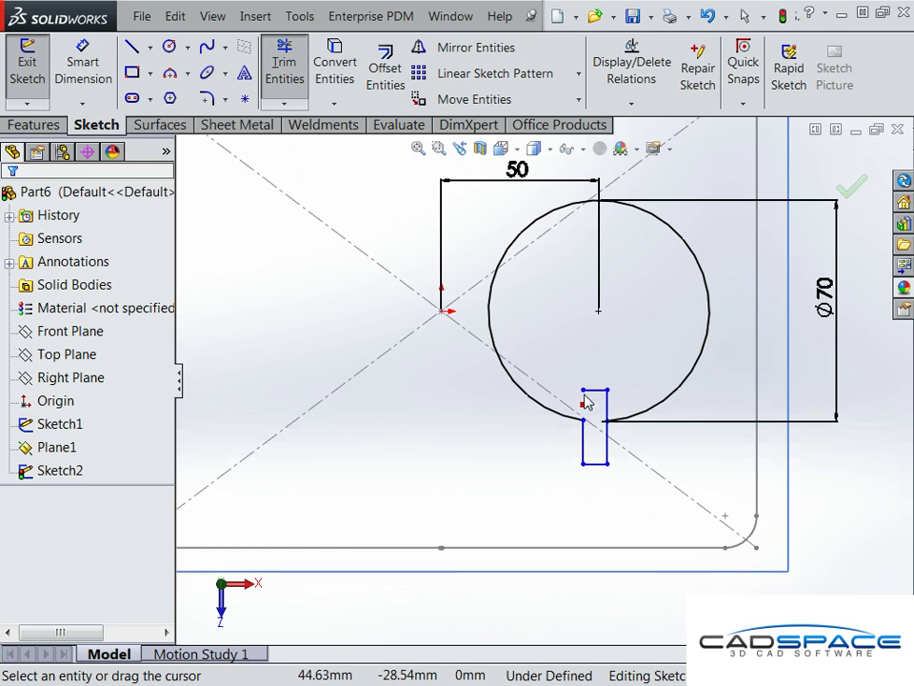
click(588, 390)
click(605, 414)
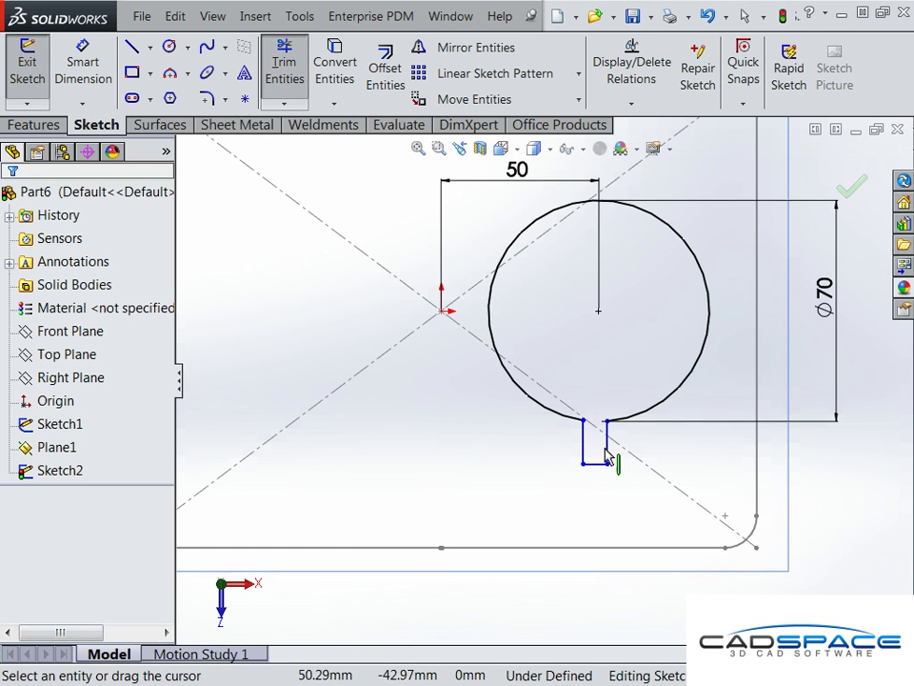
mouse_move(607, 456)
mouse_down()
mouse_move(582, 454)
mouse_move(604, 483)
mouse_up()
scroll(604, 434, down, 2)
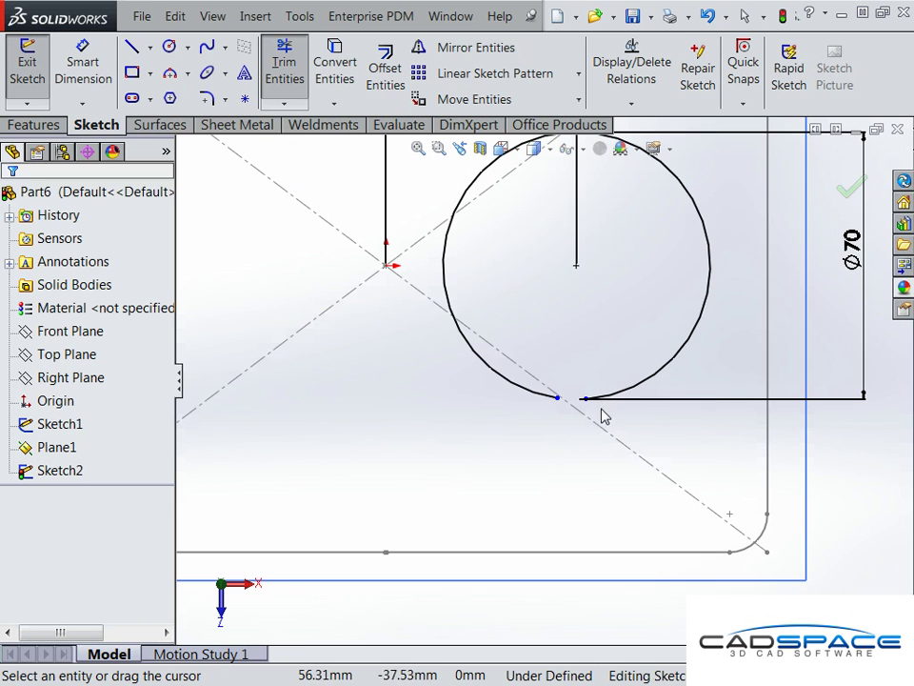
- Dimension one gap end 0.25 mm from the circle centre
click(93, 59)
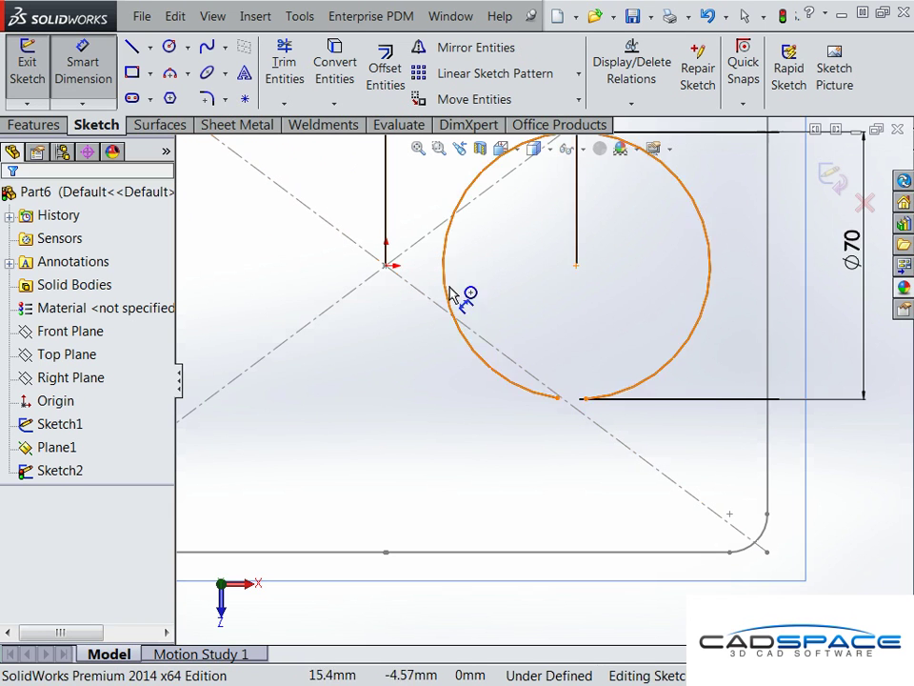
click(576, 266)
click(559, 399)
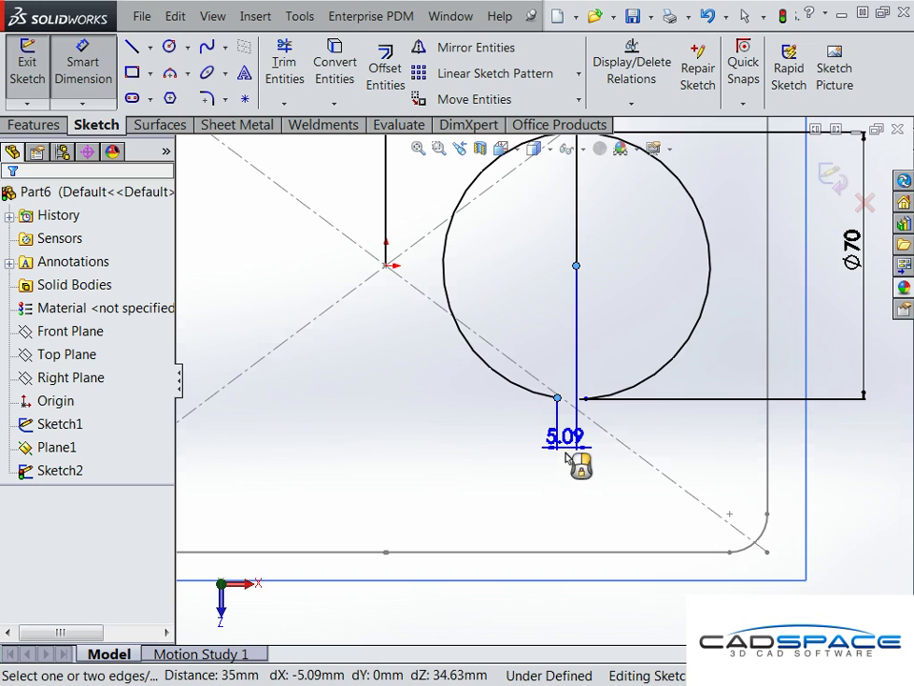
click(579, 466)
text(0.25)
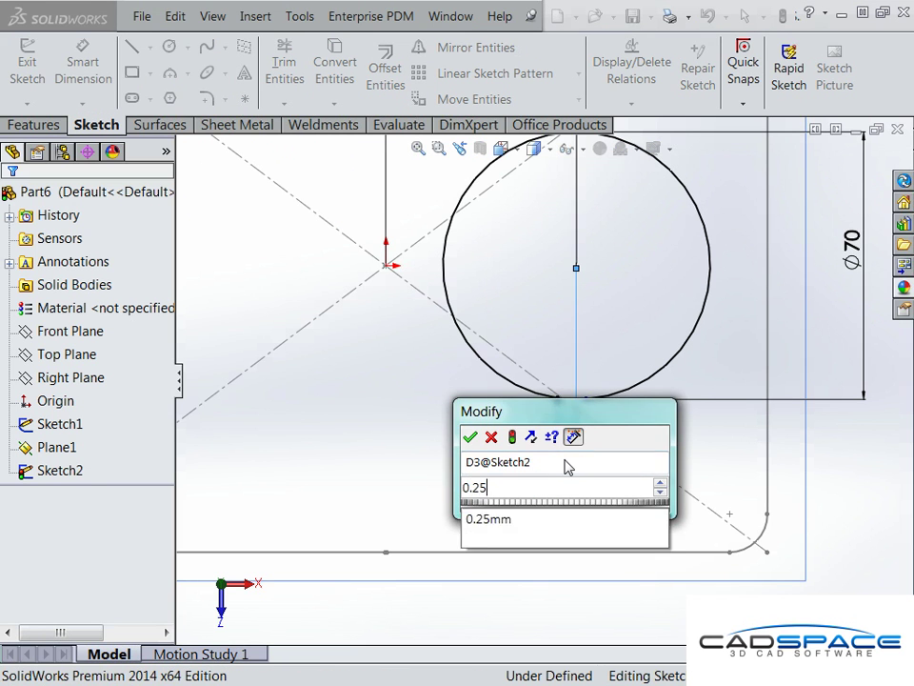
key(Return)
- Dimension the other gap end 0.25 mm from the centre and exit the sketch
click(586, 399)
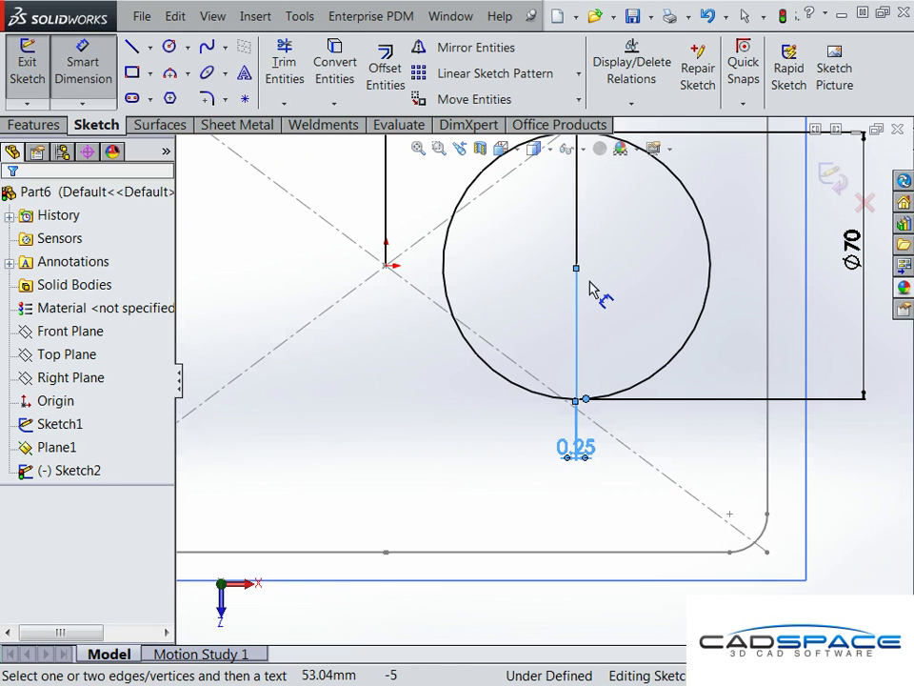
click(578, 268)
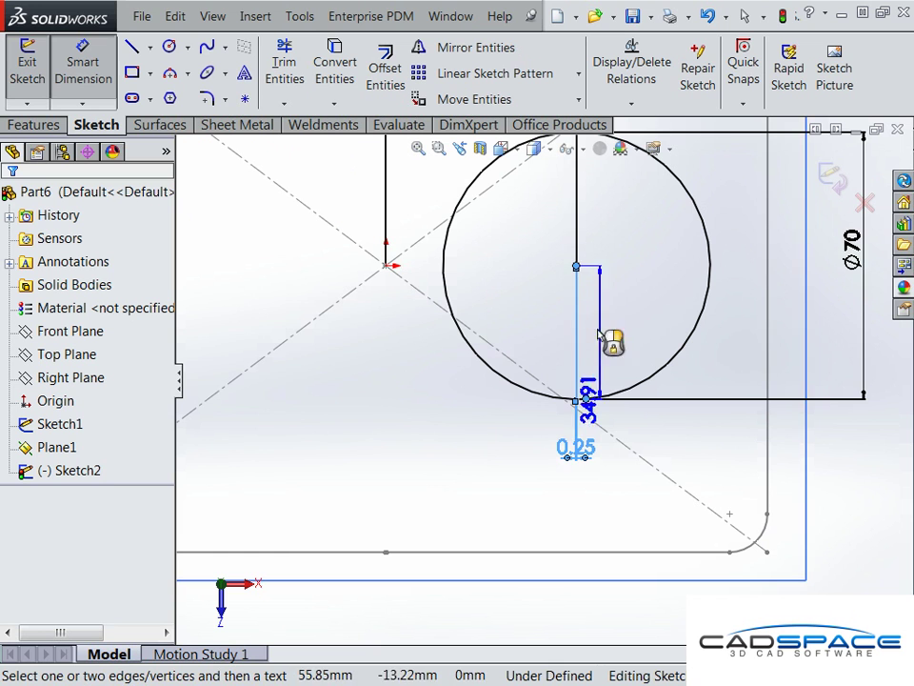
click(574, 515)
text(0.25)
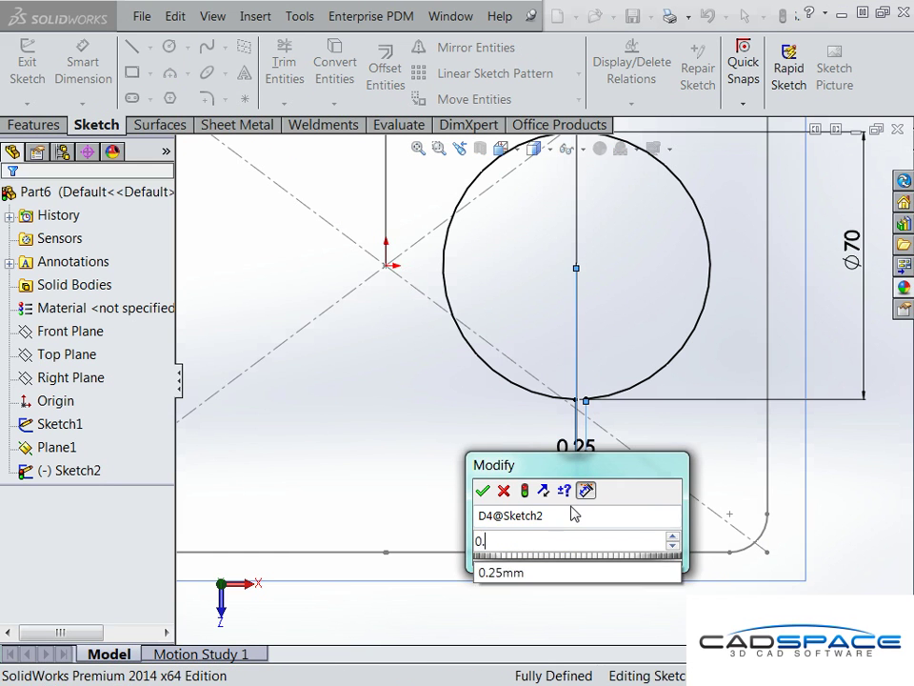
key(Return)
scroll(610, 520, up, 2)
scroll(615, 476, up, 2)
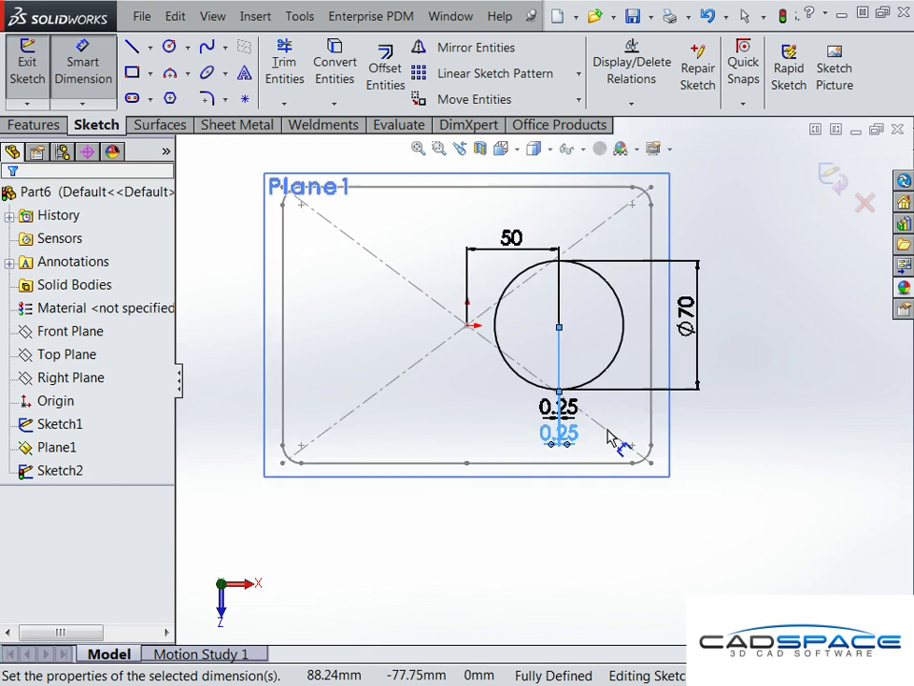
scroll(634, 591, down, 1)
click(842, 182)
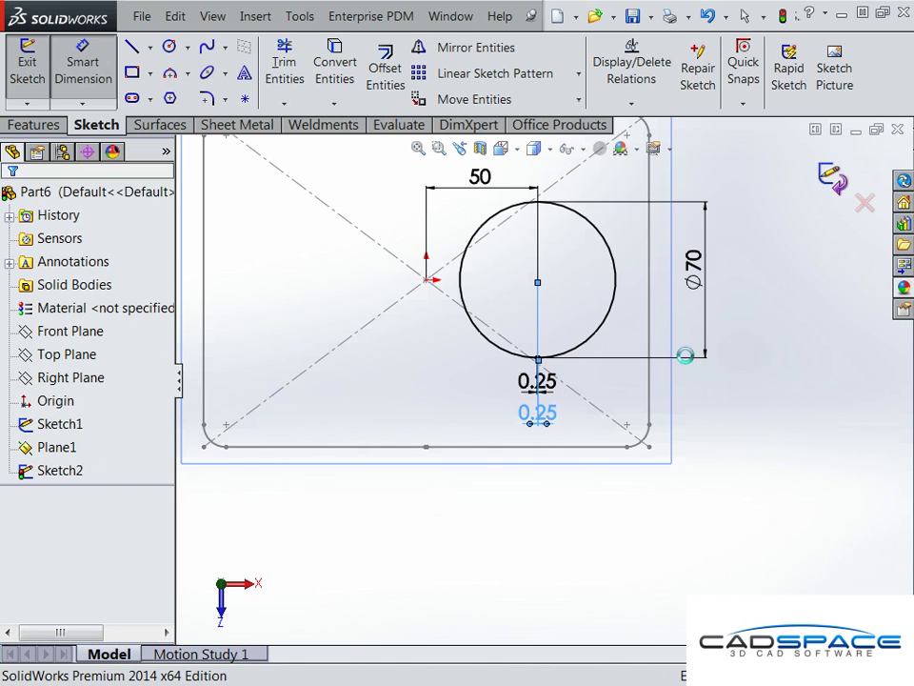
- Turn to a trimetric view and hide Plane1
right_drag(467, 540, 535, 479)
click(724, 319)
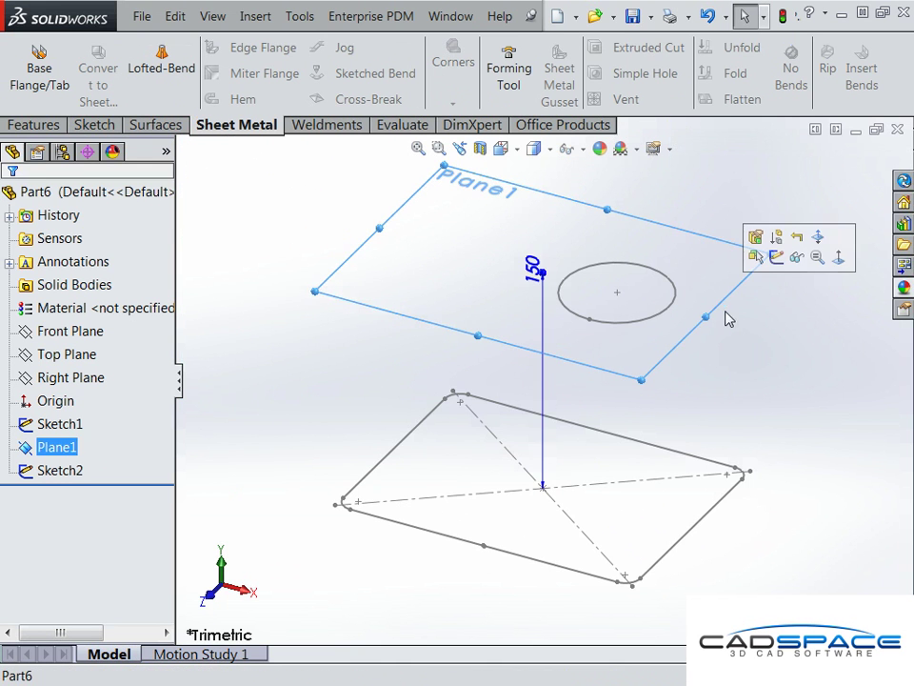
click(797, 257)
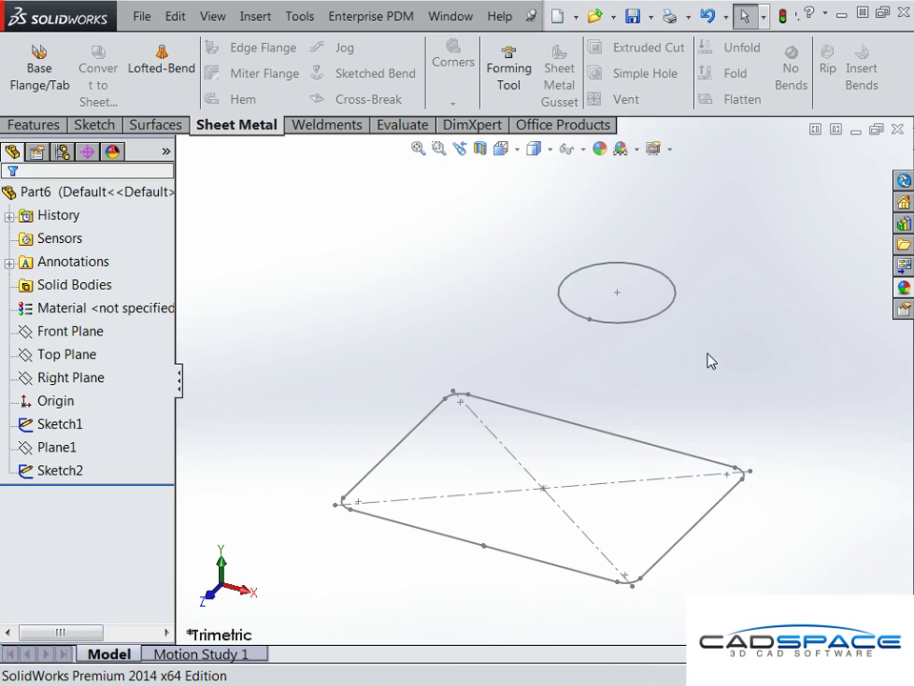
- Start a Lofted-Bend with the circle and the rounded rectangle as profiles
click(164, 86)
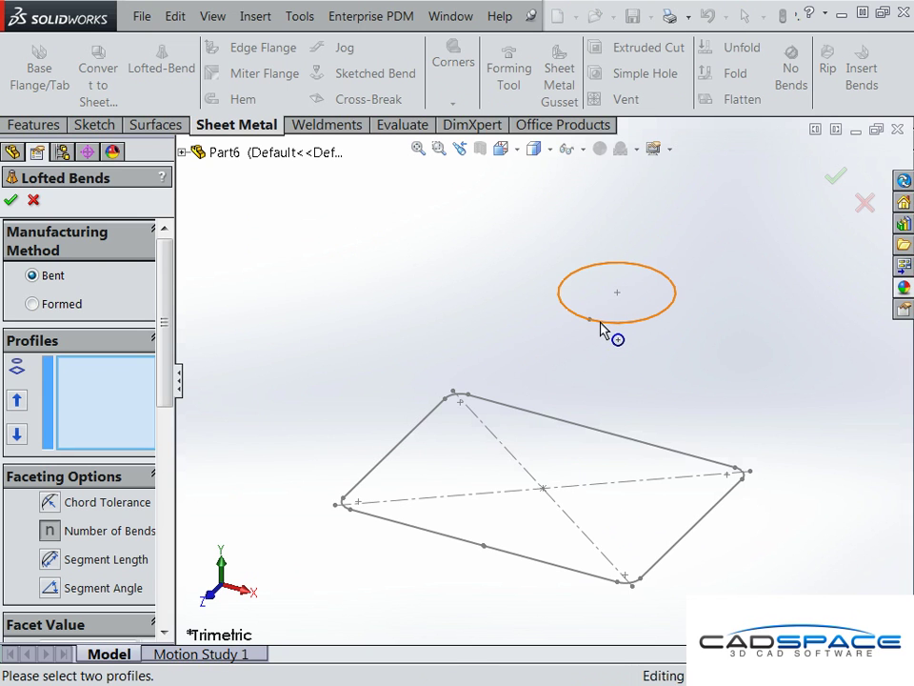
click(601, 325)
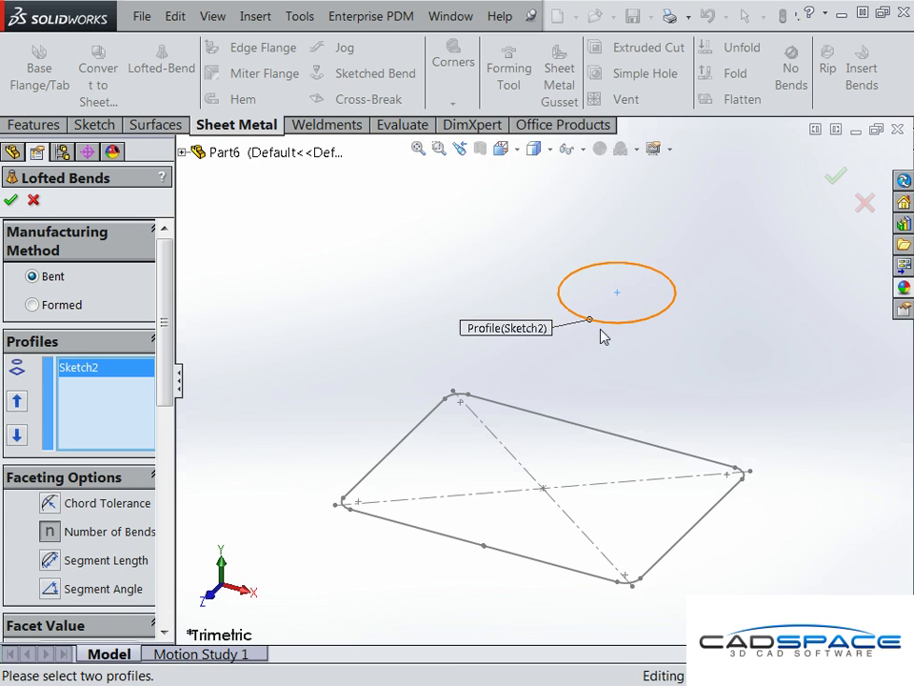
click(443, 543)
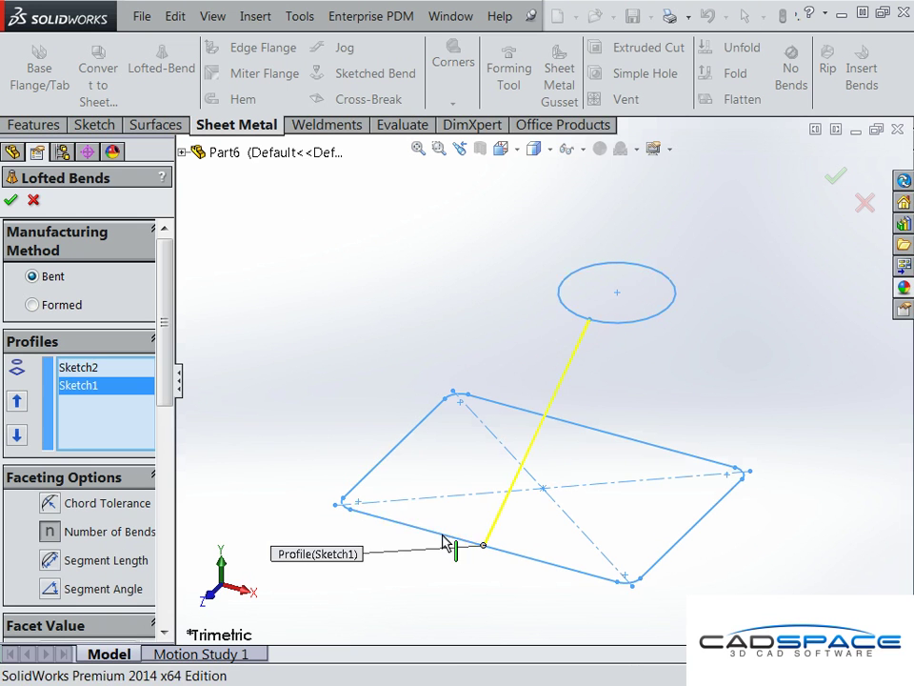
click(453, 542)
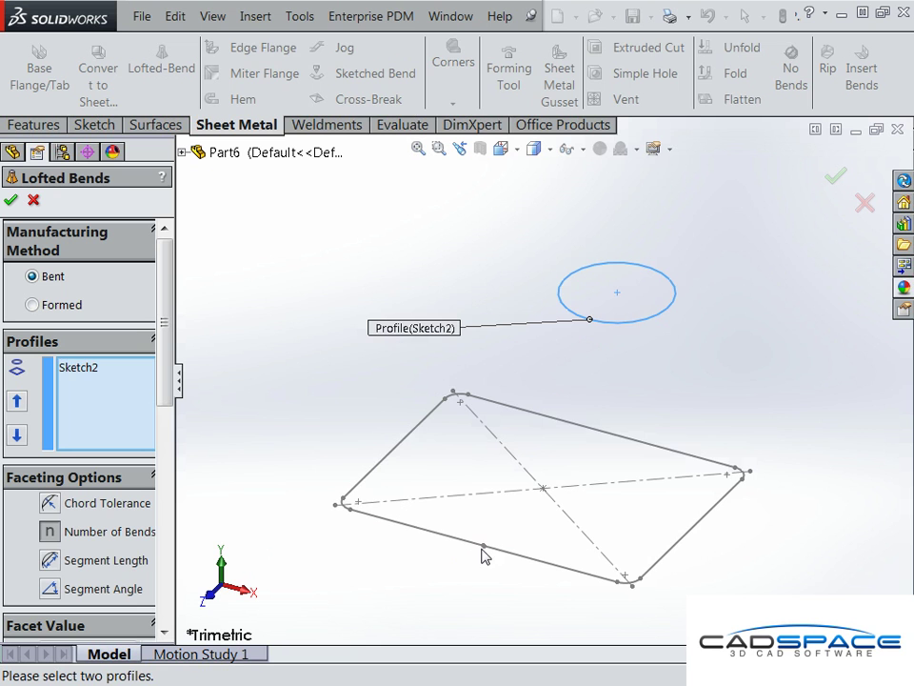
click(492, 552)
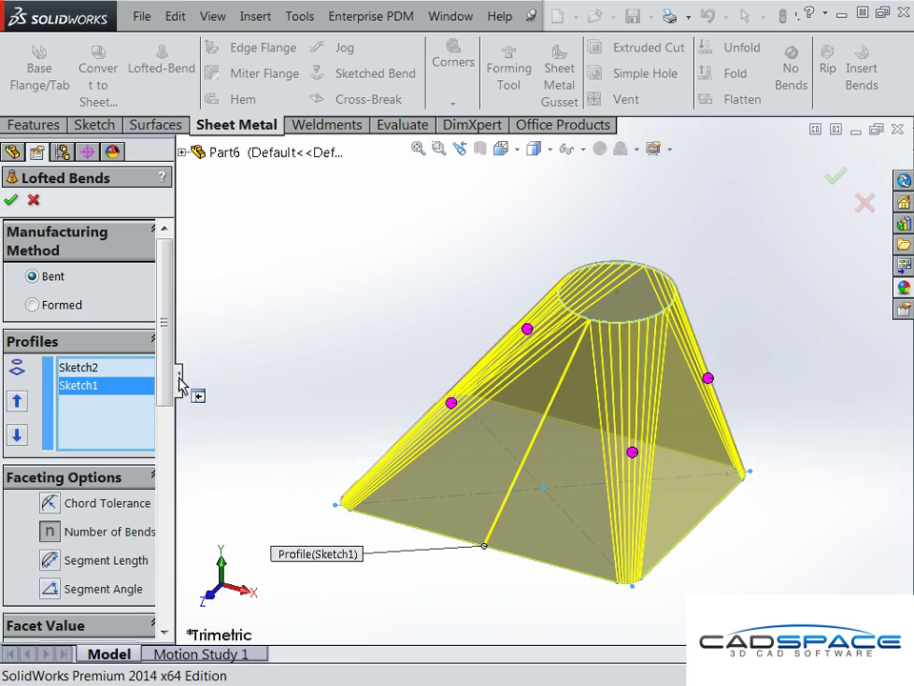
- Try the Formed manufacturing method, then return to Bent with bend lines
drag(181, 392, 204, 368)
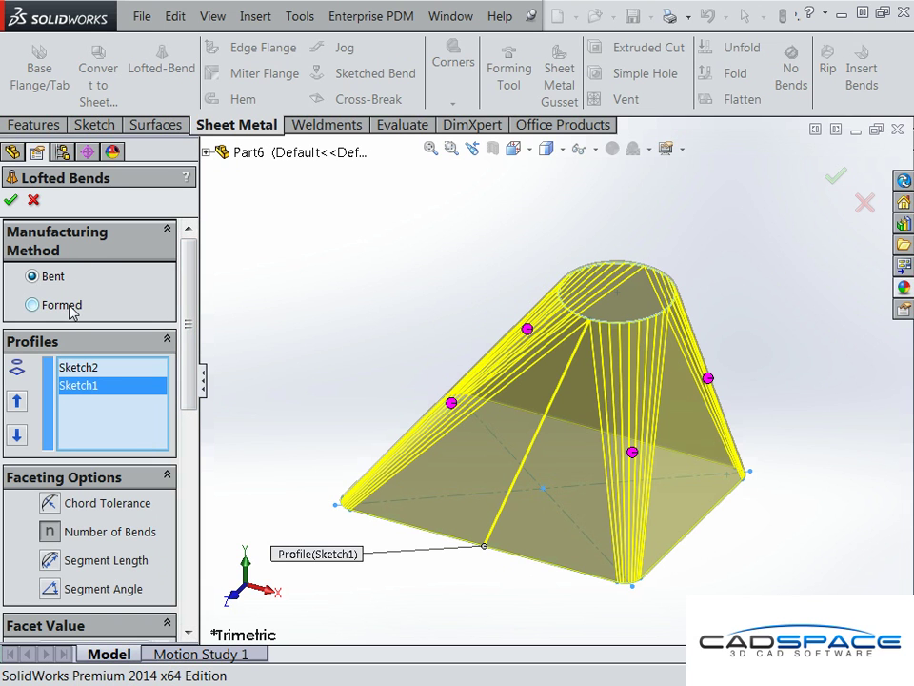
click(33, 305)
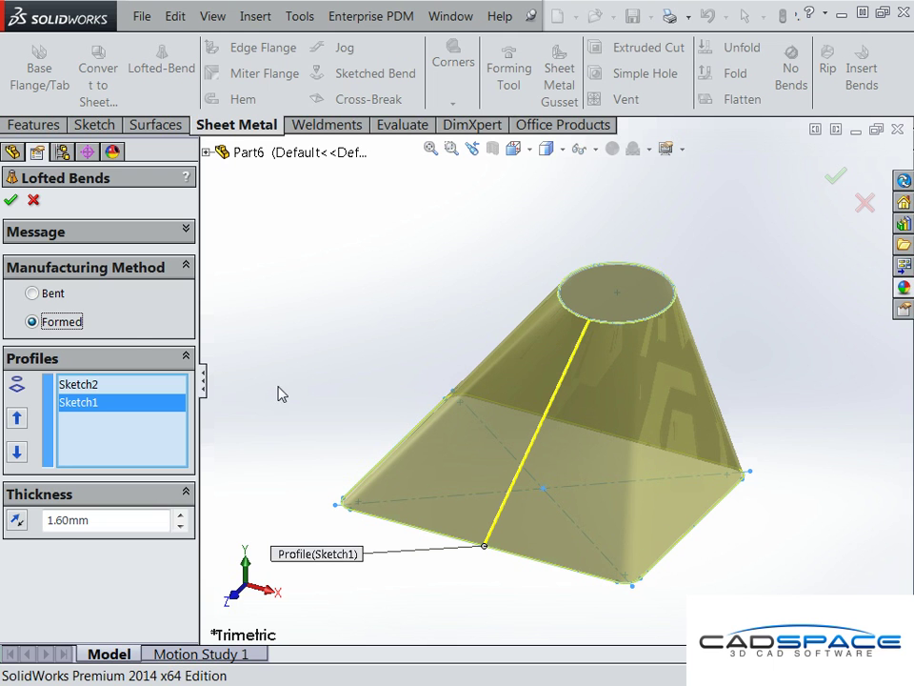
click(50, 293)
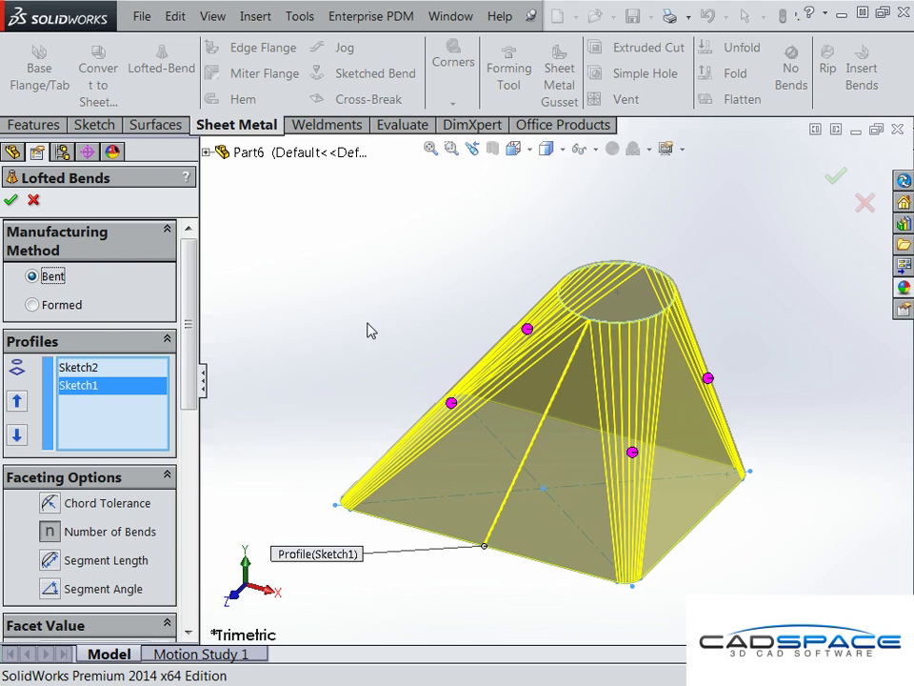
- Raise the facet value to 14 to preview denser faceting, then set it back to 10
scroll(196, 285, down, 2)
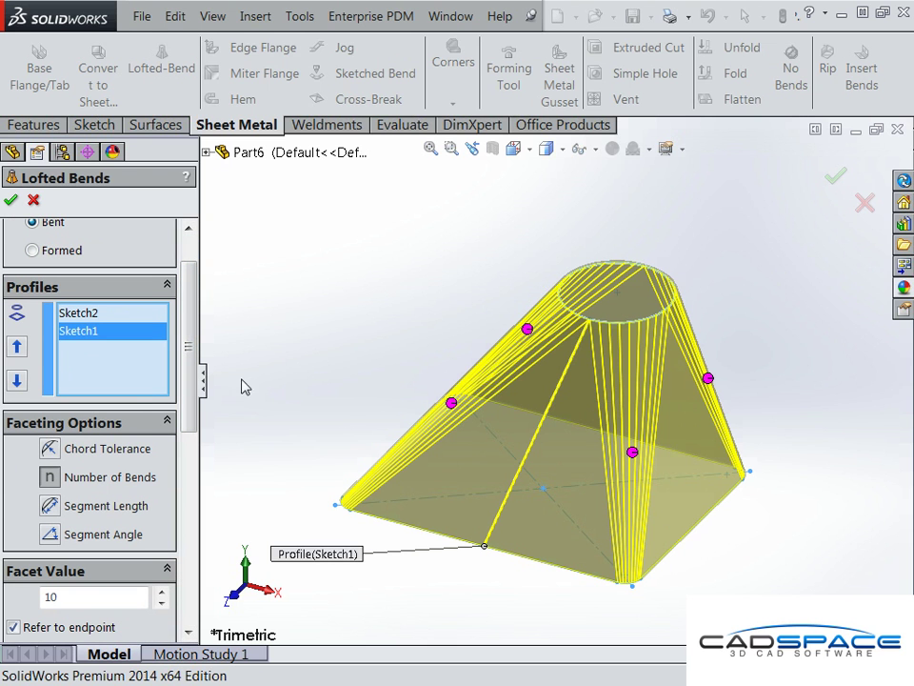
scroll(149, 424, down, 3)
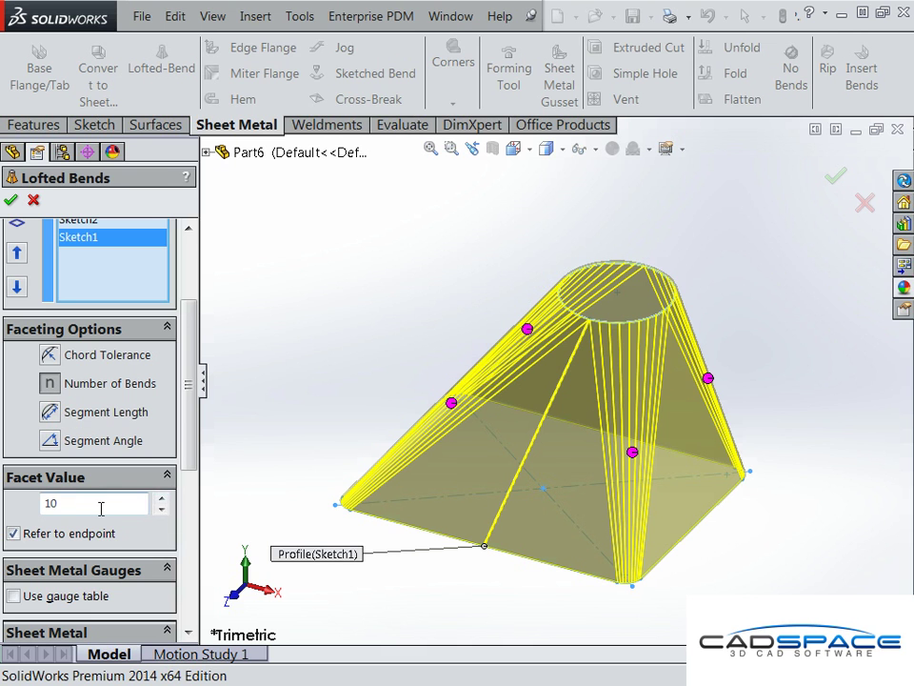
click(161, 500)
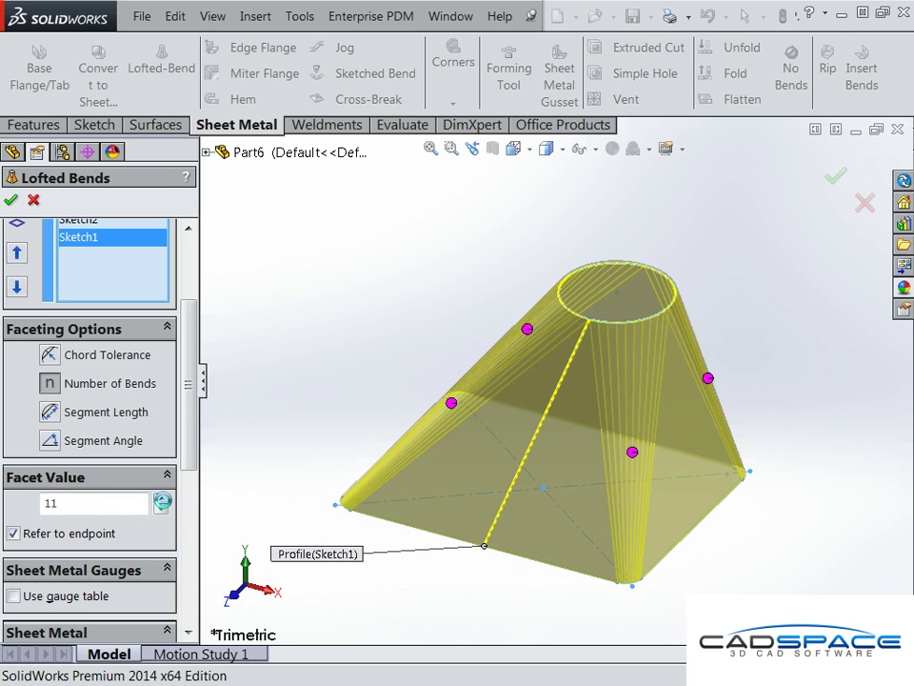
click(161, 499)
click(161, 499)
click(161, 499)
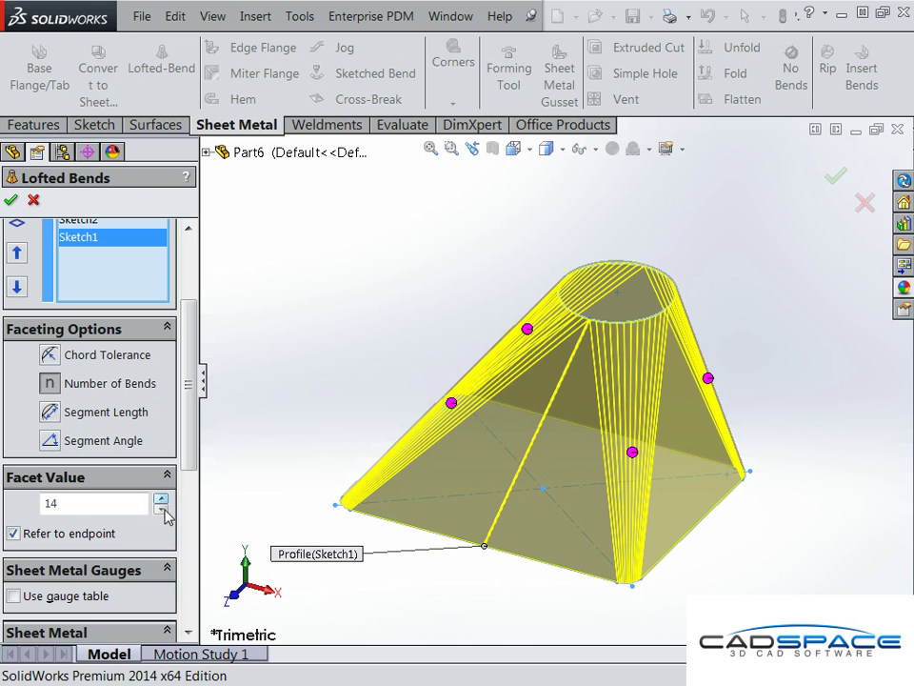
click(161, 510)
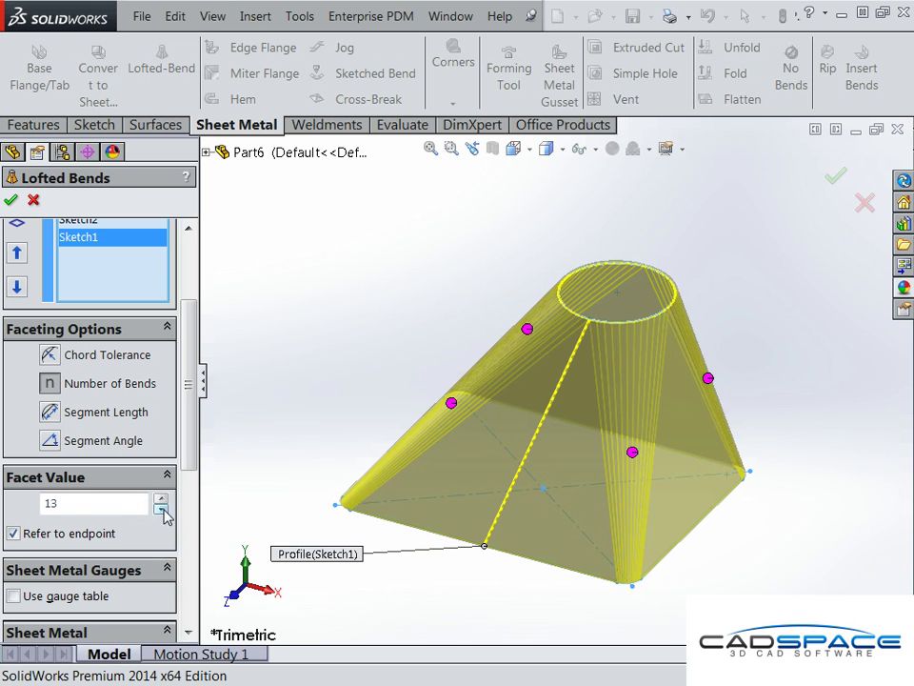
click(161, 510)
click(161, 511)
click(161, 510)
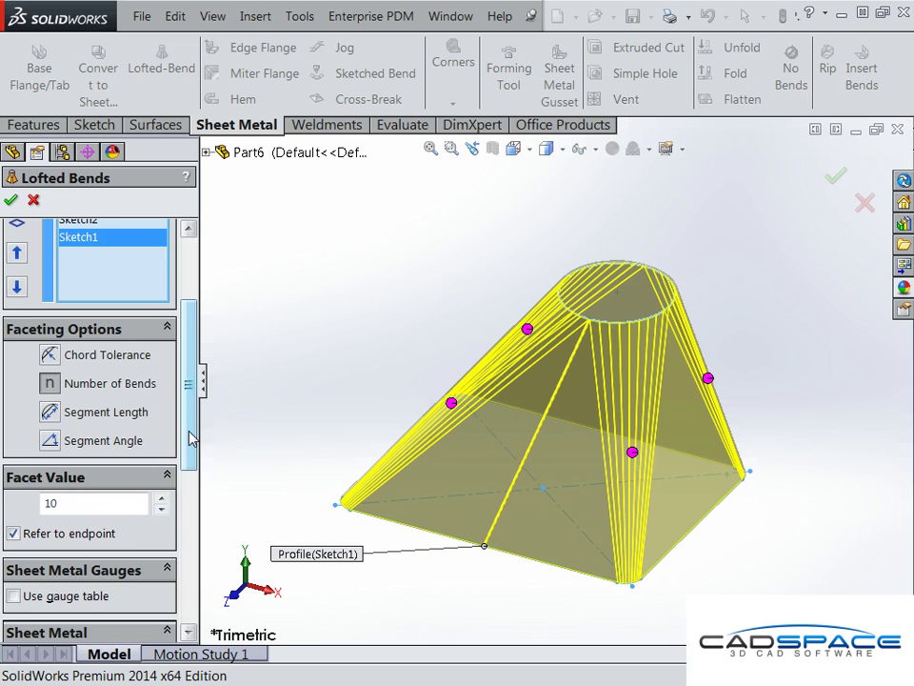
drag(190, 434, 190, 591)
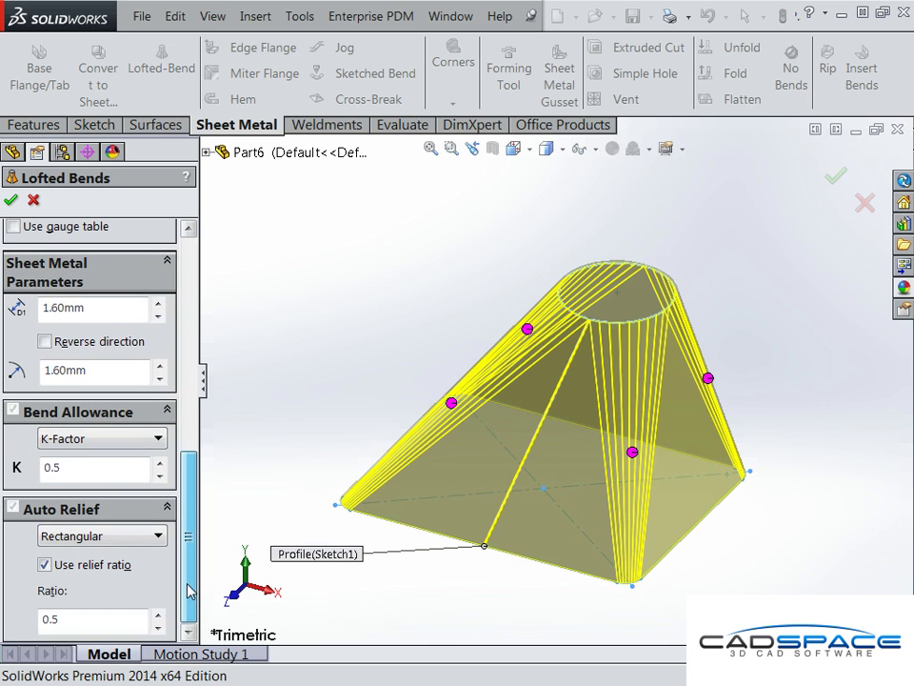
- Accept Lofted Bends1, flatten the duct to inspect its flat pattern, then fold it back
click(11, 202)
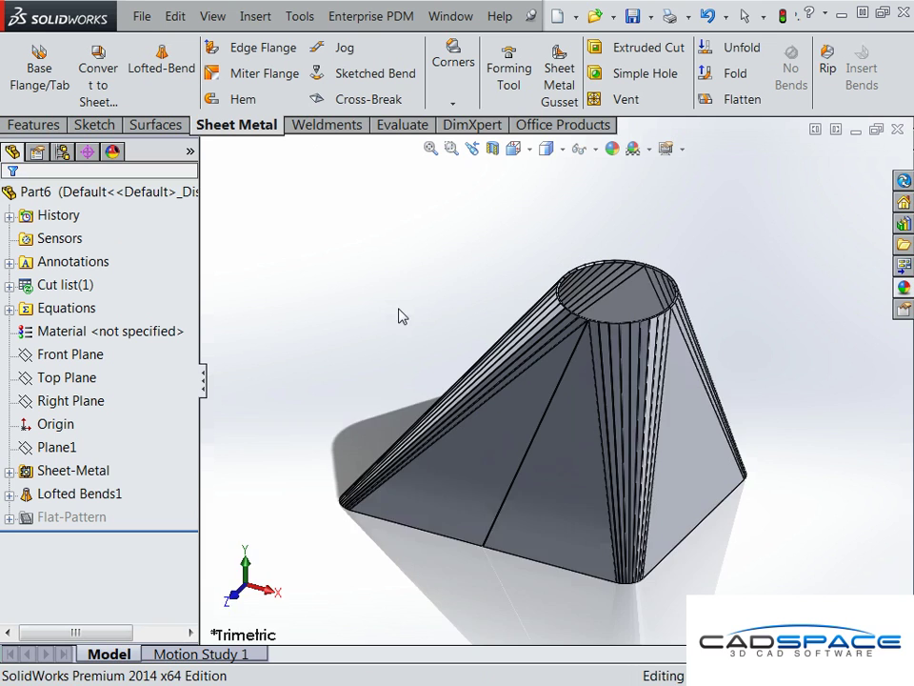
middle_drag(400, 314, 473, 263)
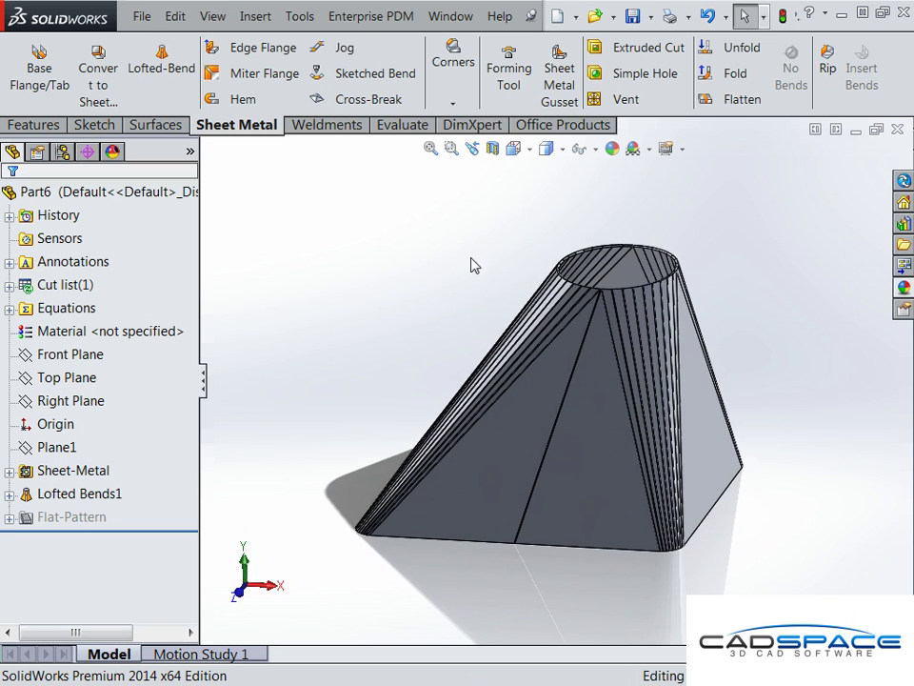
click(739, 105)
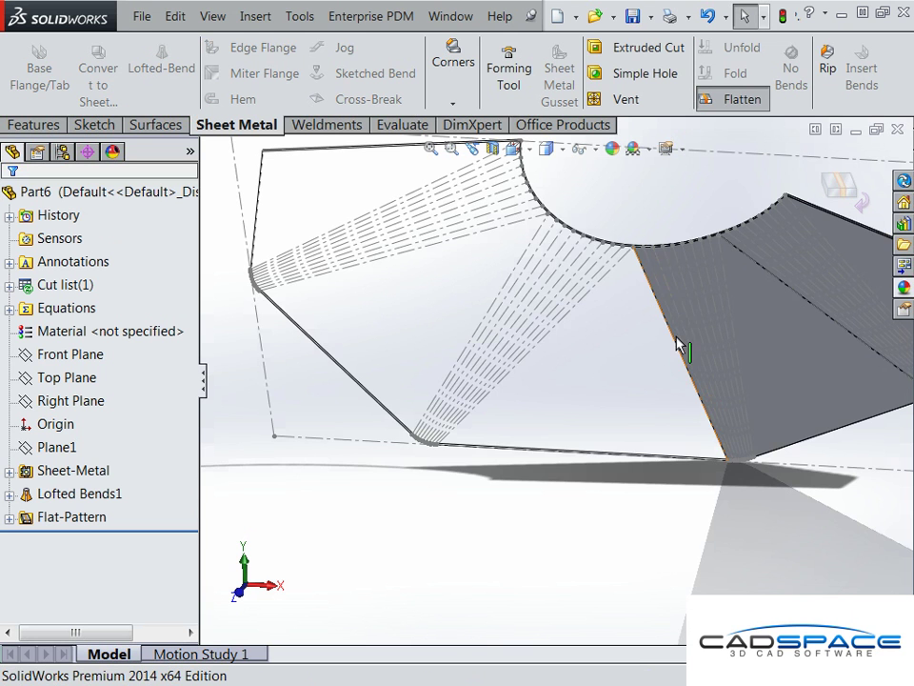
middle_drag(687, 302, 676, 237)
click(839, 186)
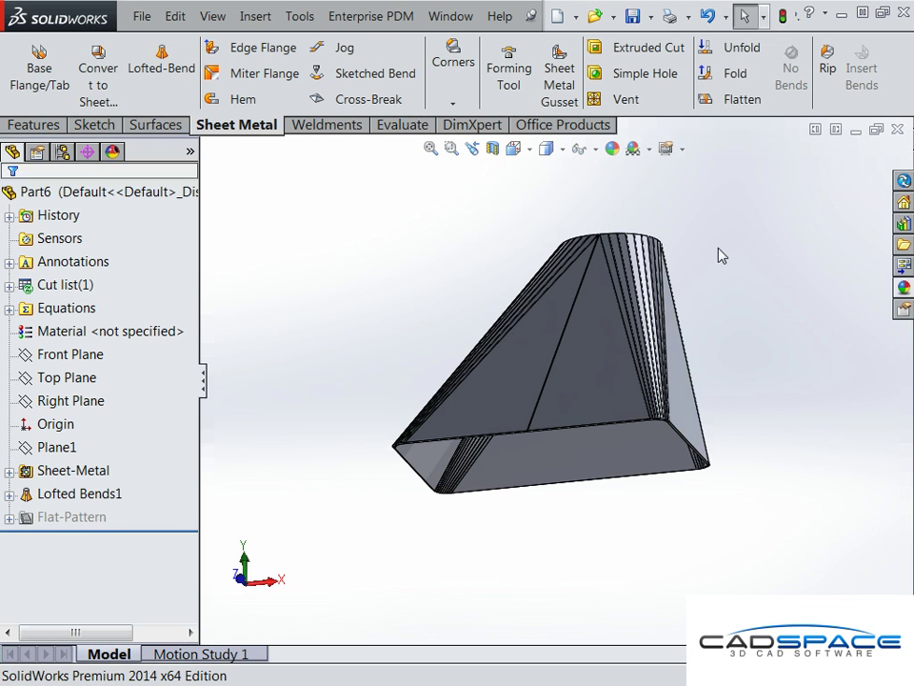
middle_drag(721, 255, 743, 305)
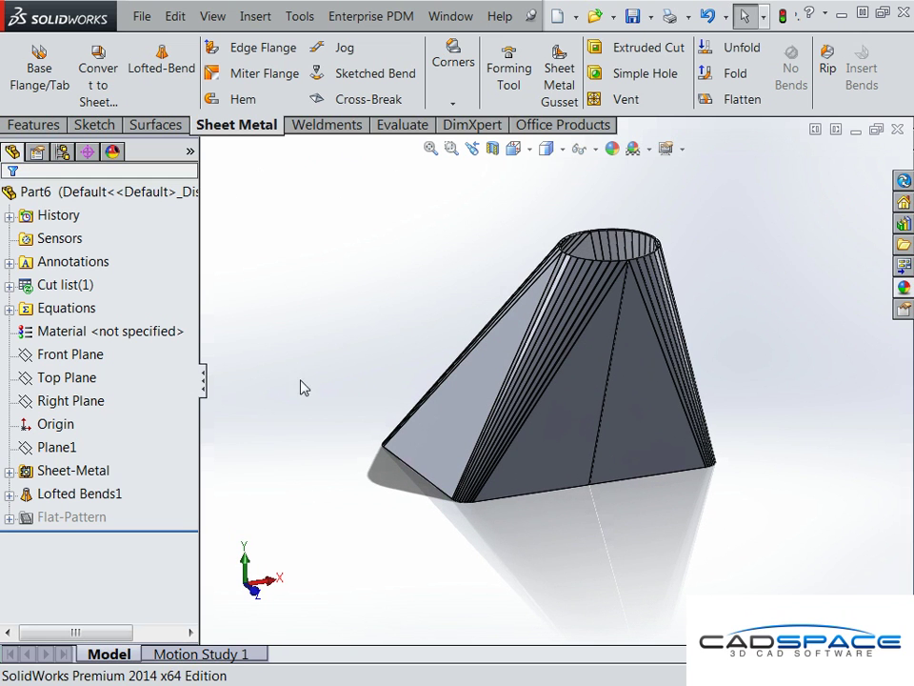
scroll(632, 271, down, 5)
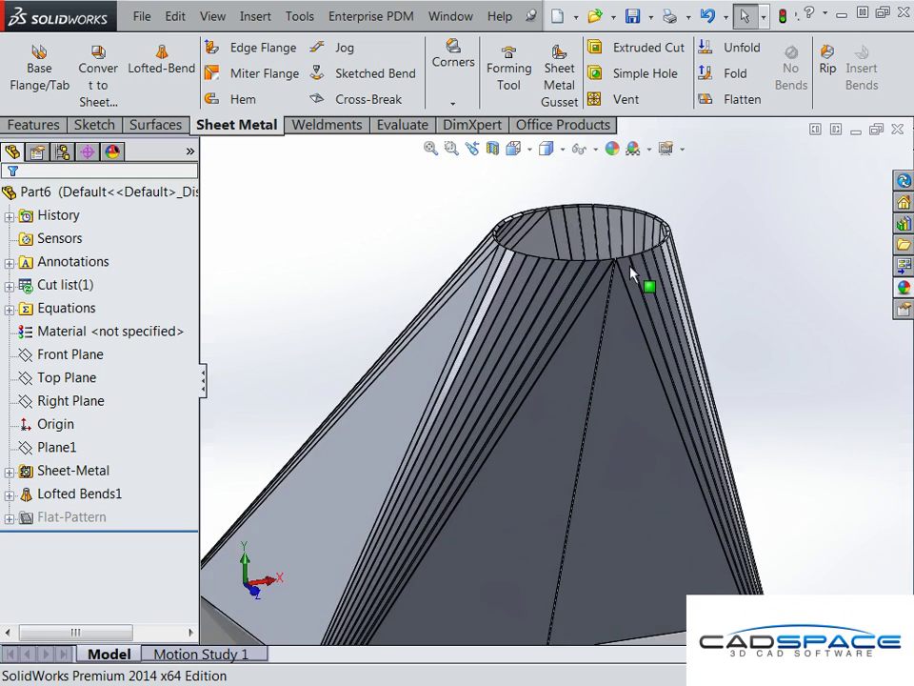
scroll(619, 288, down, 10)
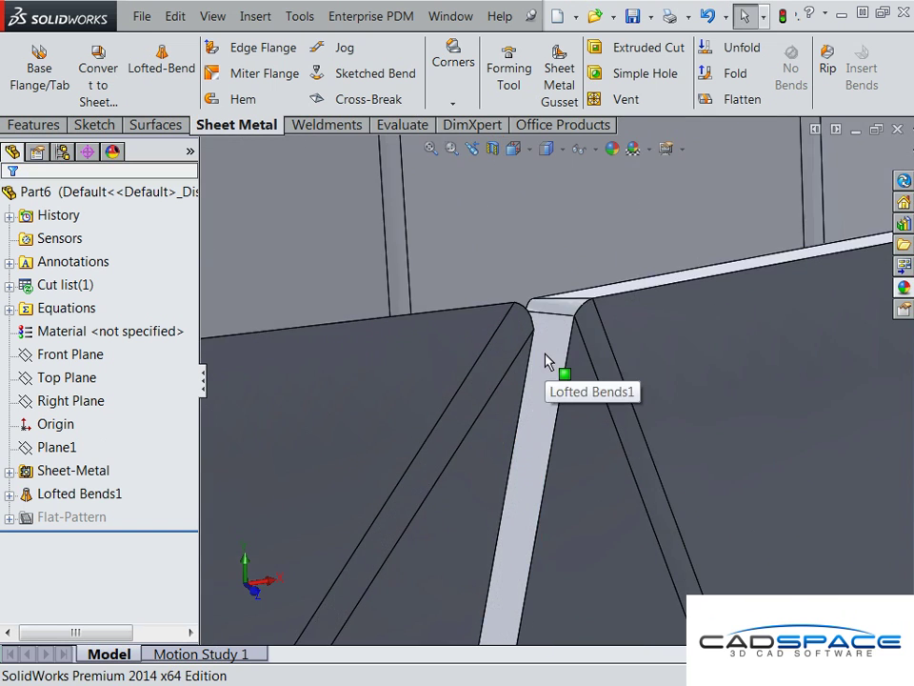
middle_drag(523, 346, 560, 414)
scroll(560, 415, up, 8)
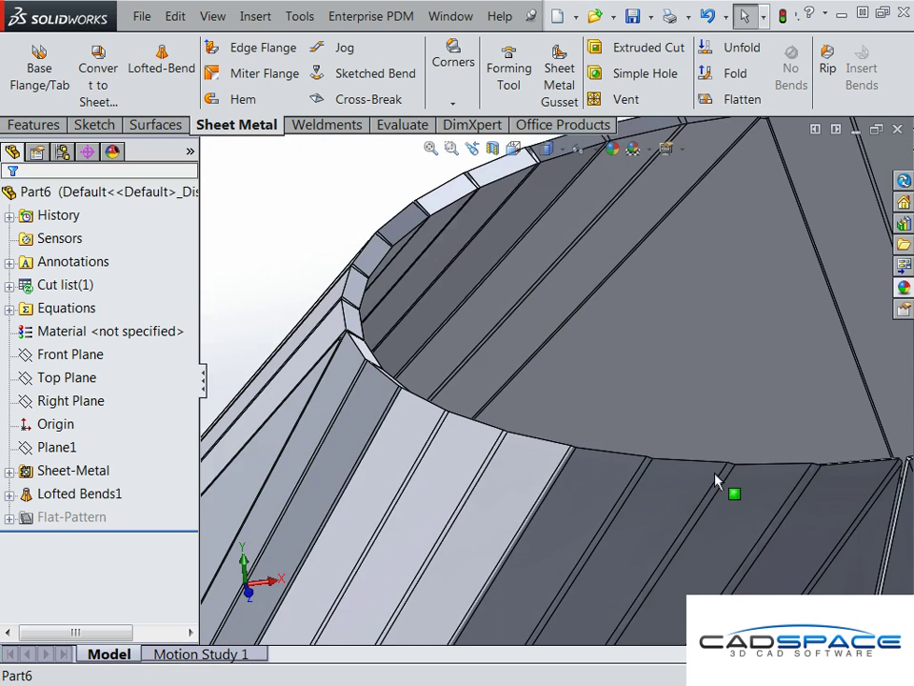
middle_drag(659, 482, 829, 484)
scroll(571, 416, down, 8)
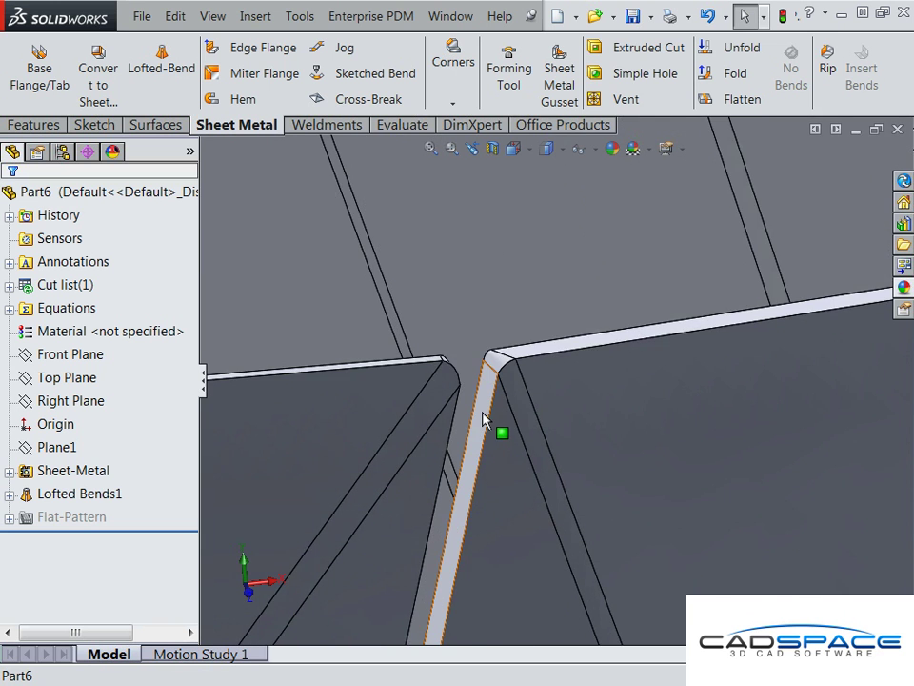
scroll(488, 423, up, 8)
scroll(557, 434, up, 8)
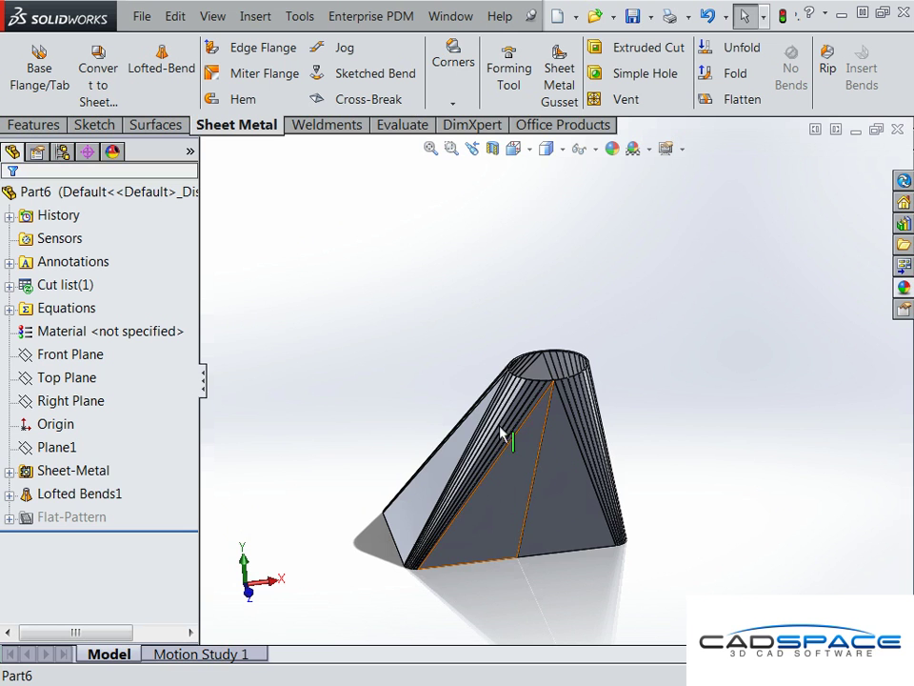
- Change Sketch1's 200 base width dimension to 350
click(10, 495)
double_click(76, 238)
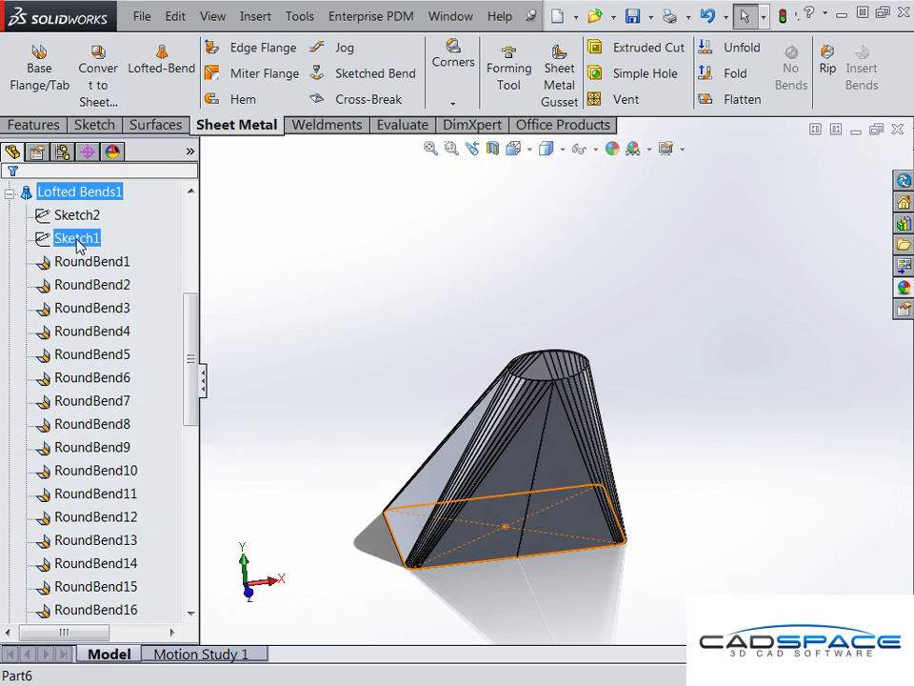
middle_drag(368, 423, 413, 442)
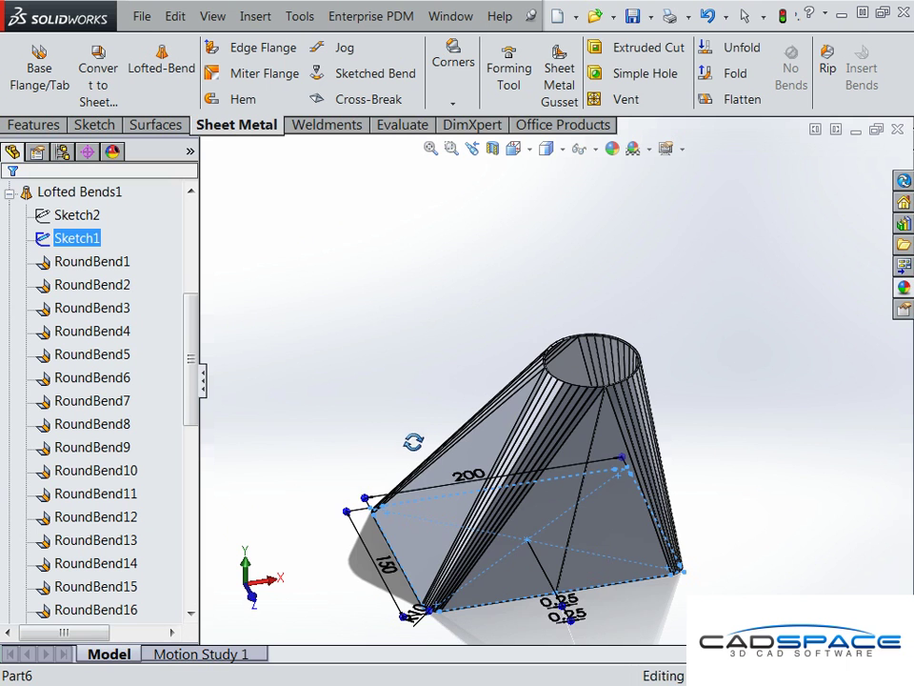
double_click(468, 476)
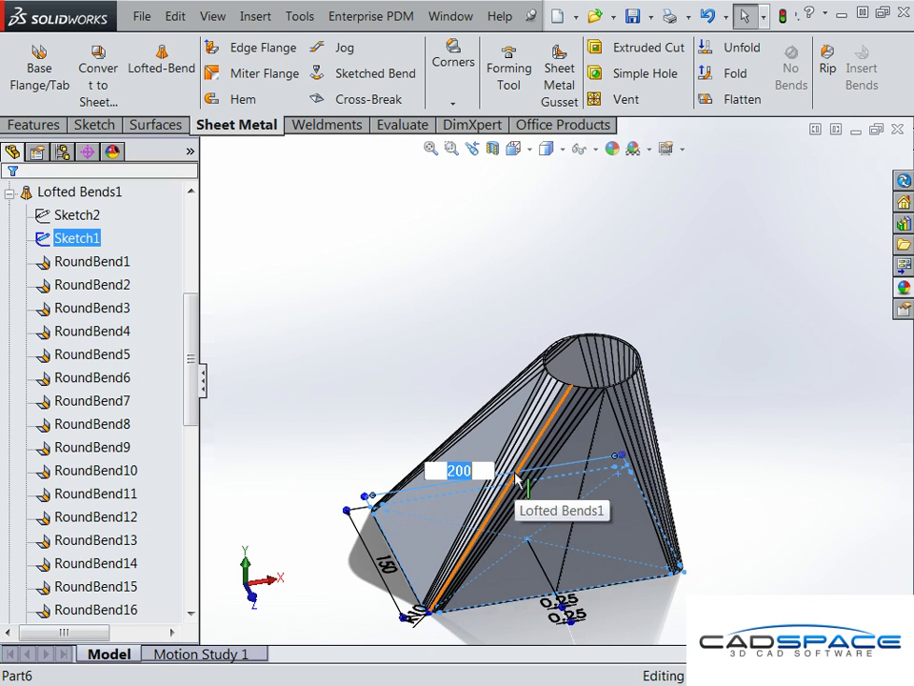
text(350)
key(Return)
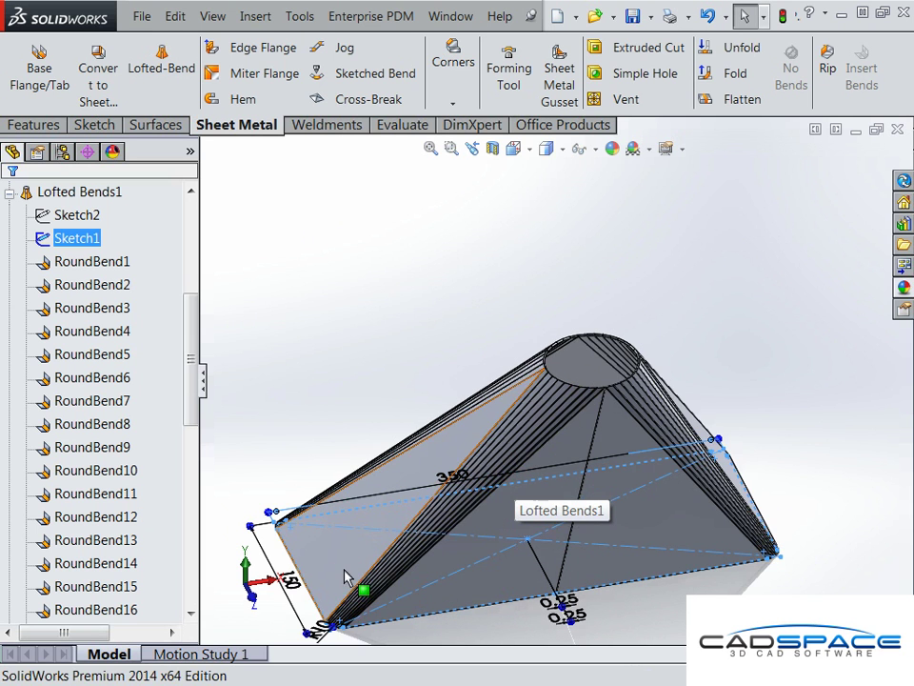
- In Sketch2, set the round top's offset from 50 to 75 and its diameter from Ø70 to 90
double_click(78, 215)
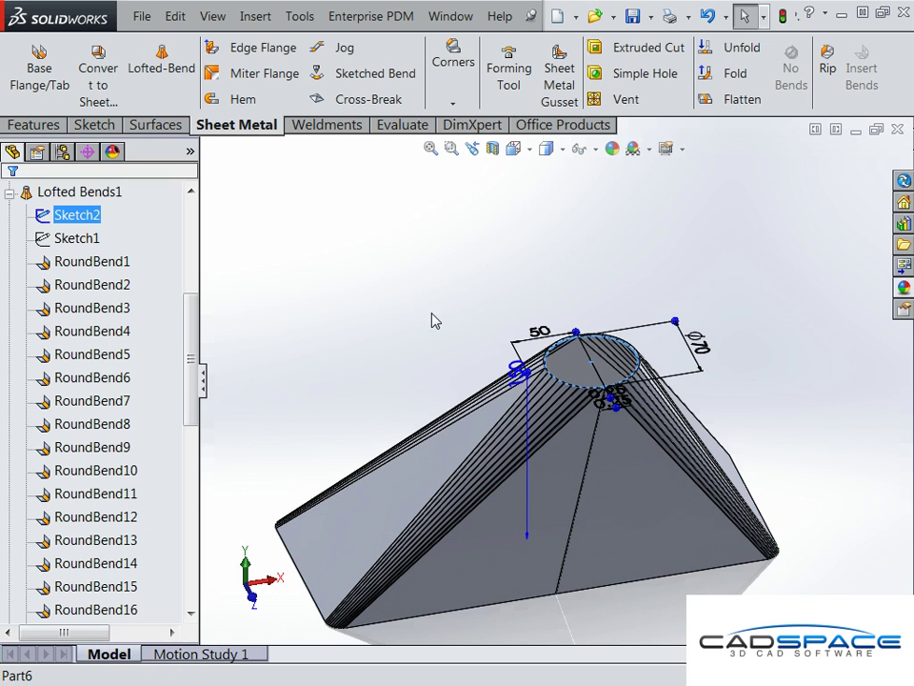
double_click(540, 331)
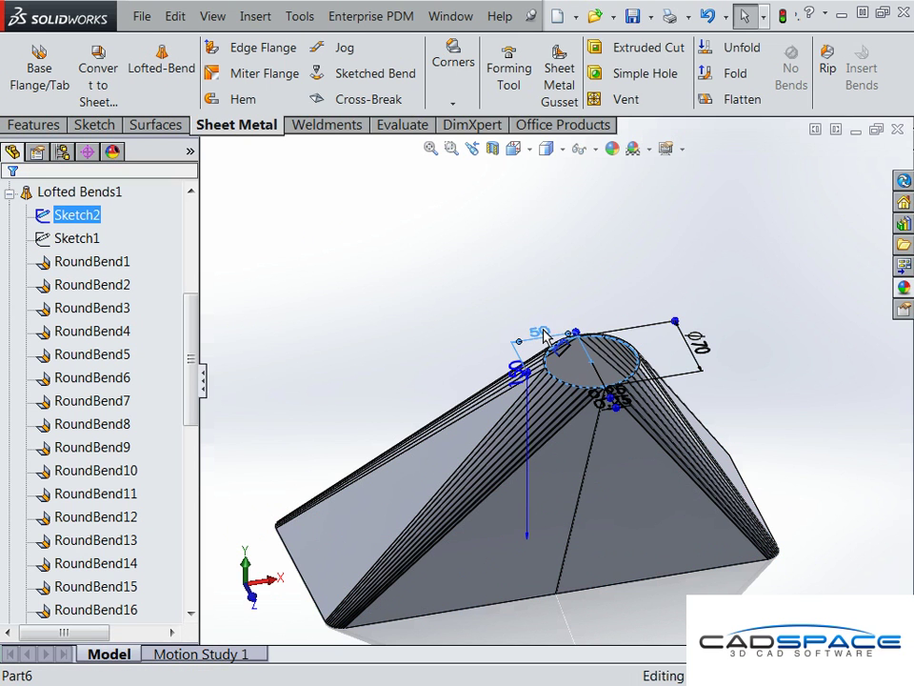
text(75)
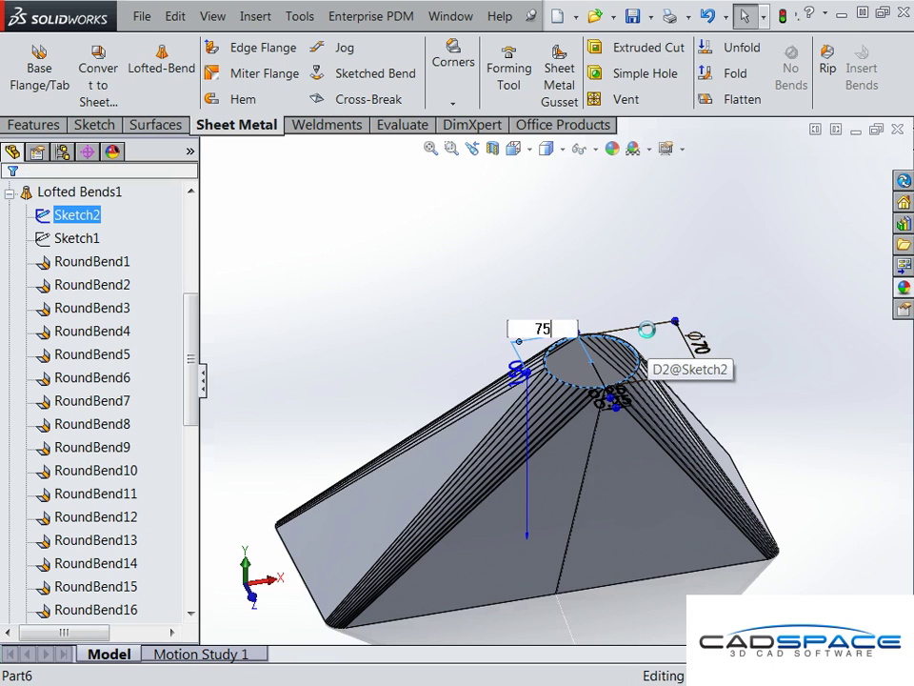
double_click(735, 346)
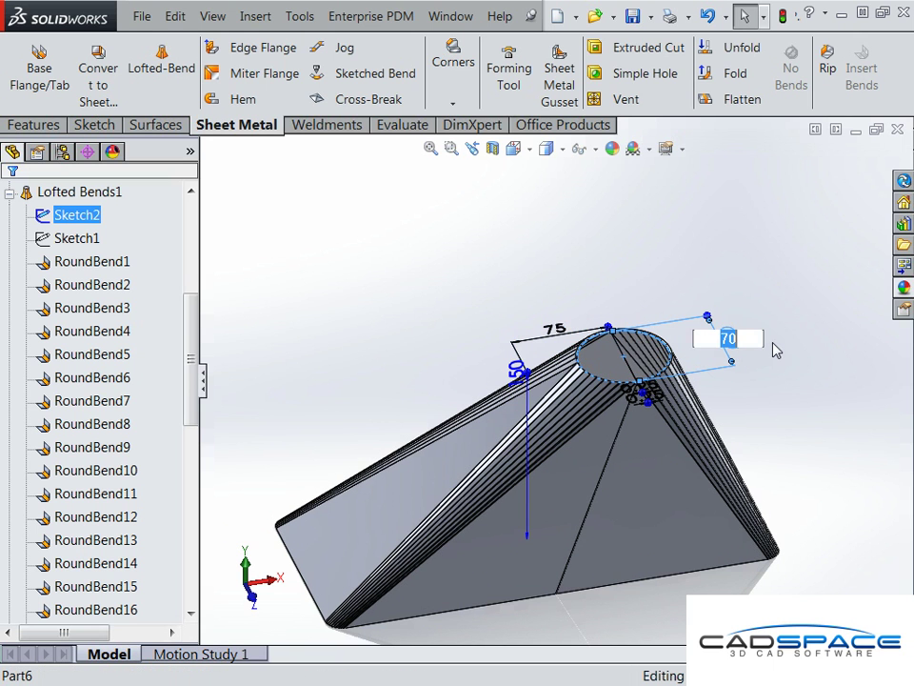
text(9)
key(Return)
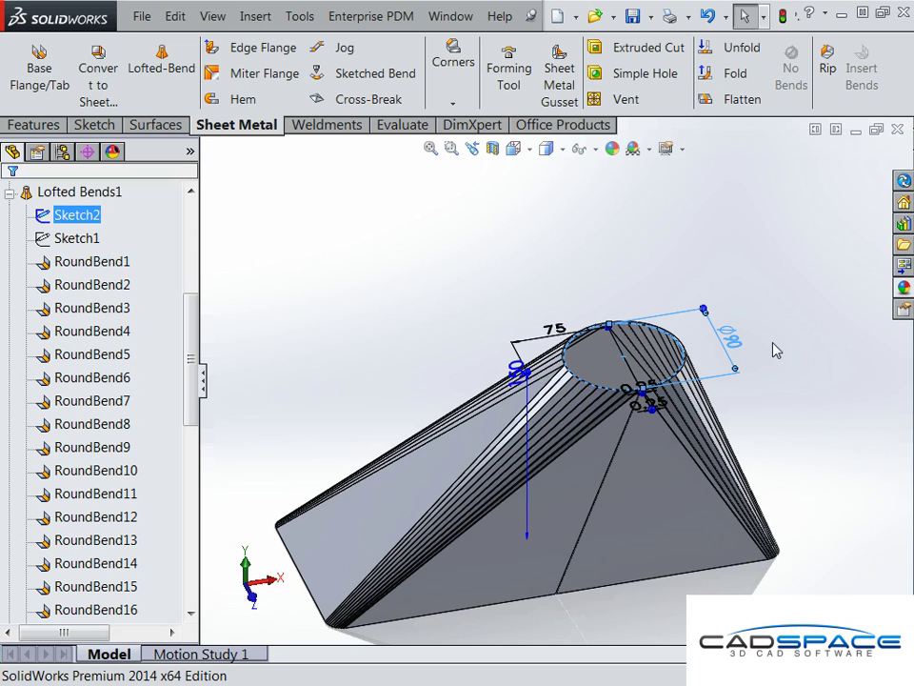
click(790, 461)
key(ctrl+1)
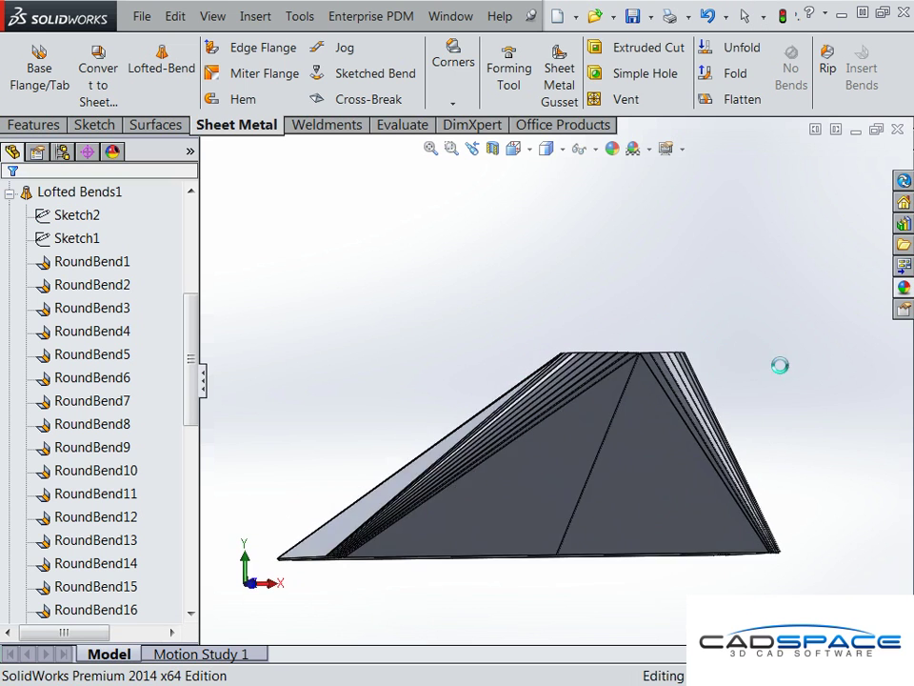
middle_drag(779, 365, 817, 446)
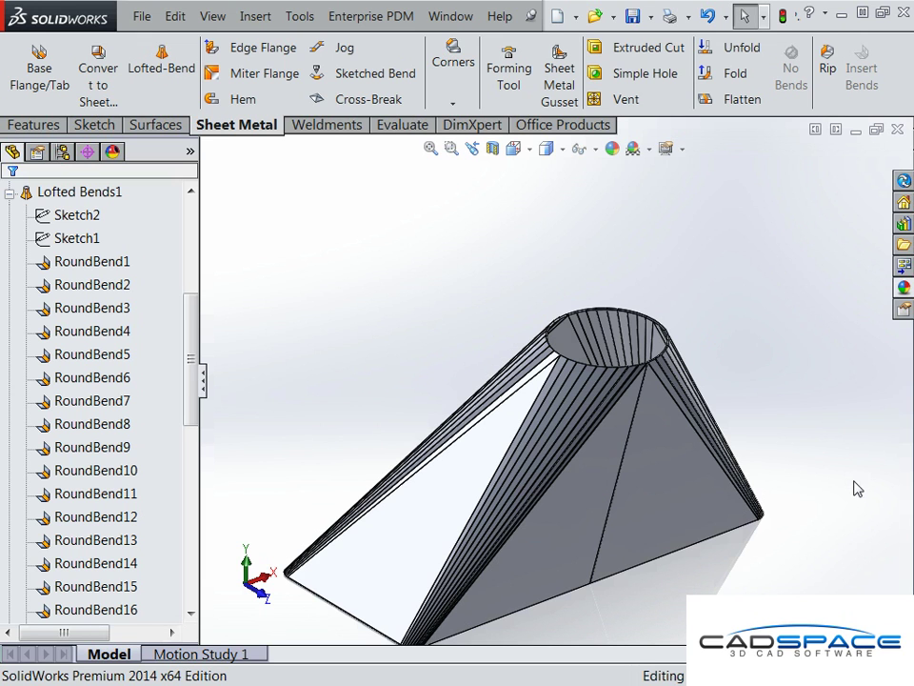